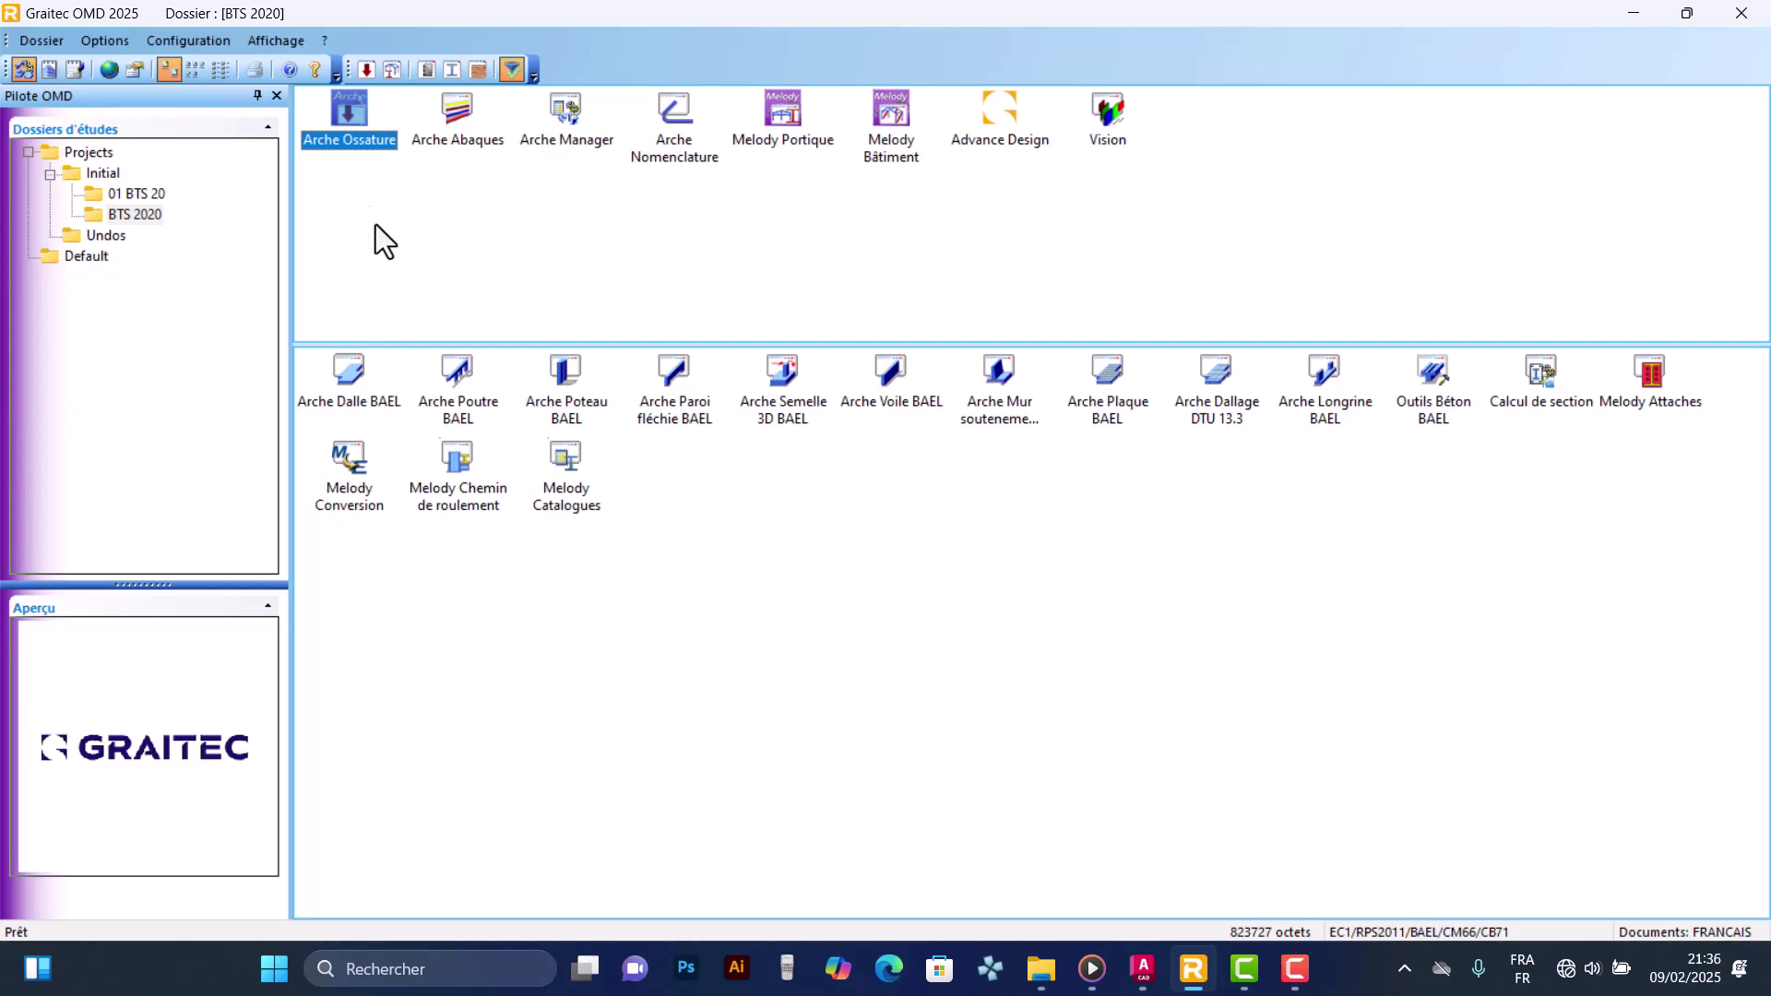
Hide the Pilote OMD pane and display it again
{"action": "left_click", "coordinate": [276, 95]}
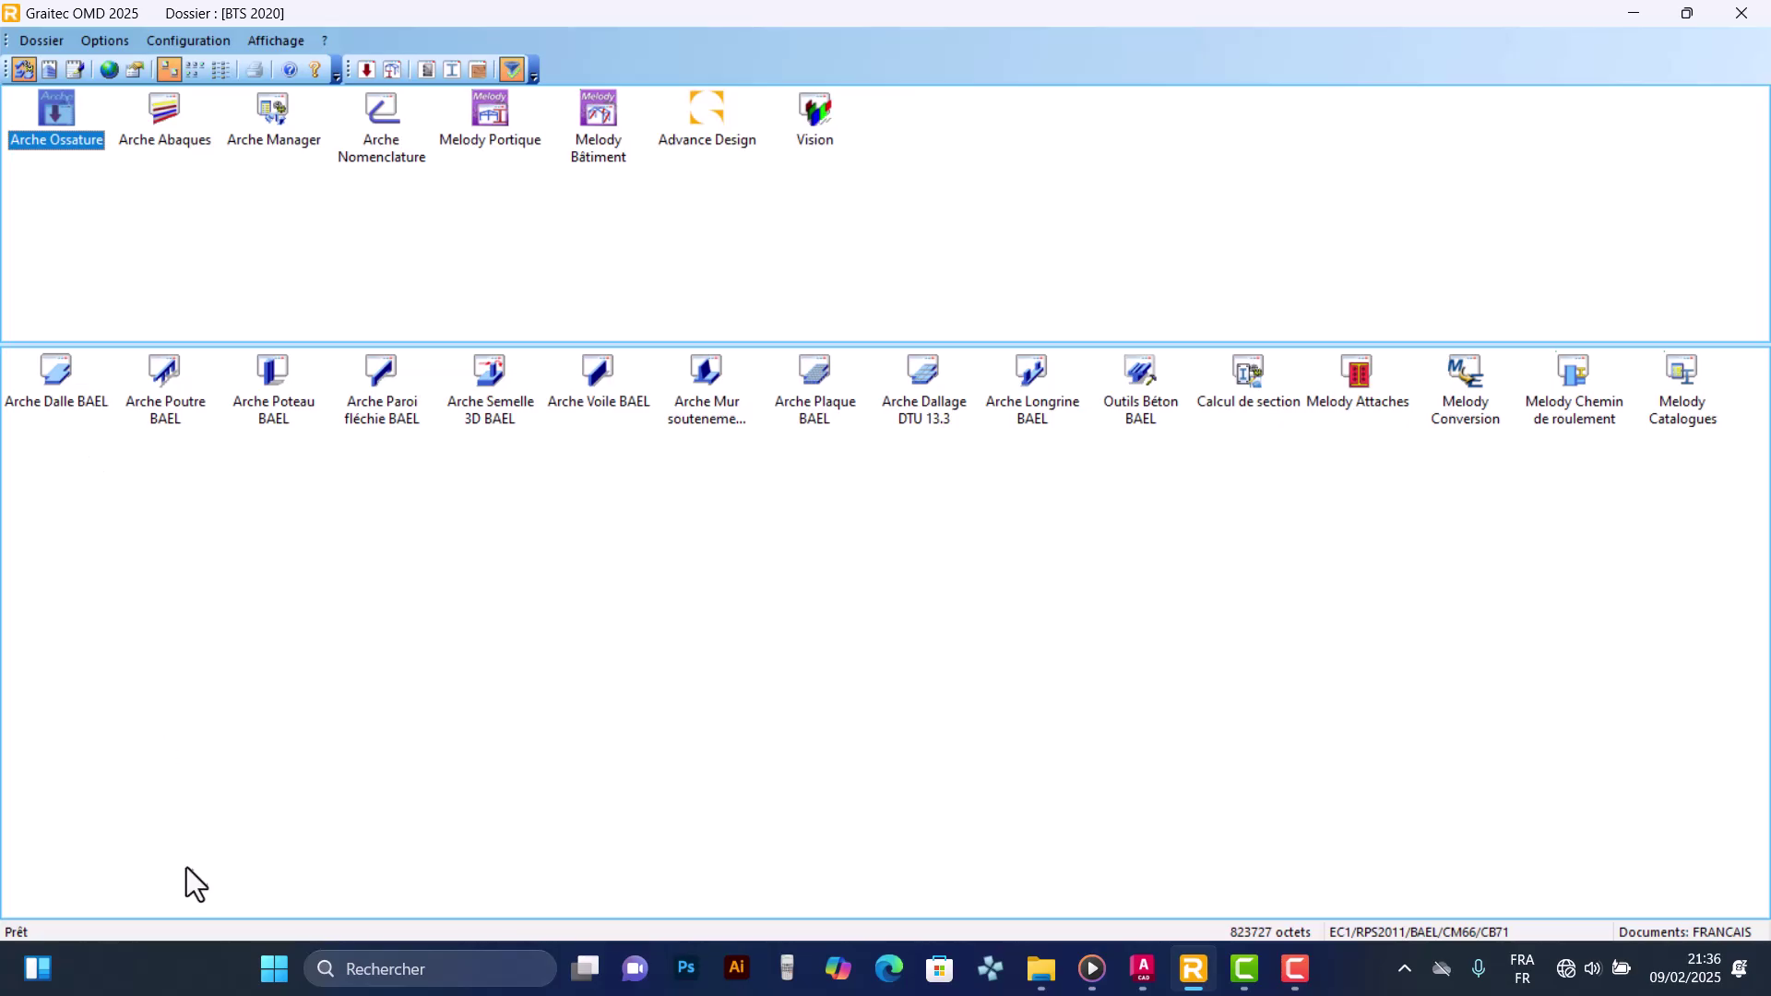
{"action": "right_click", "coordinate": [207, 932]}
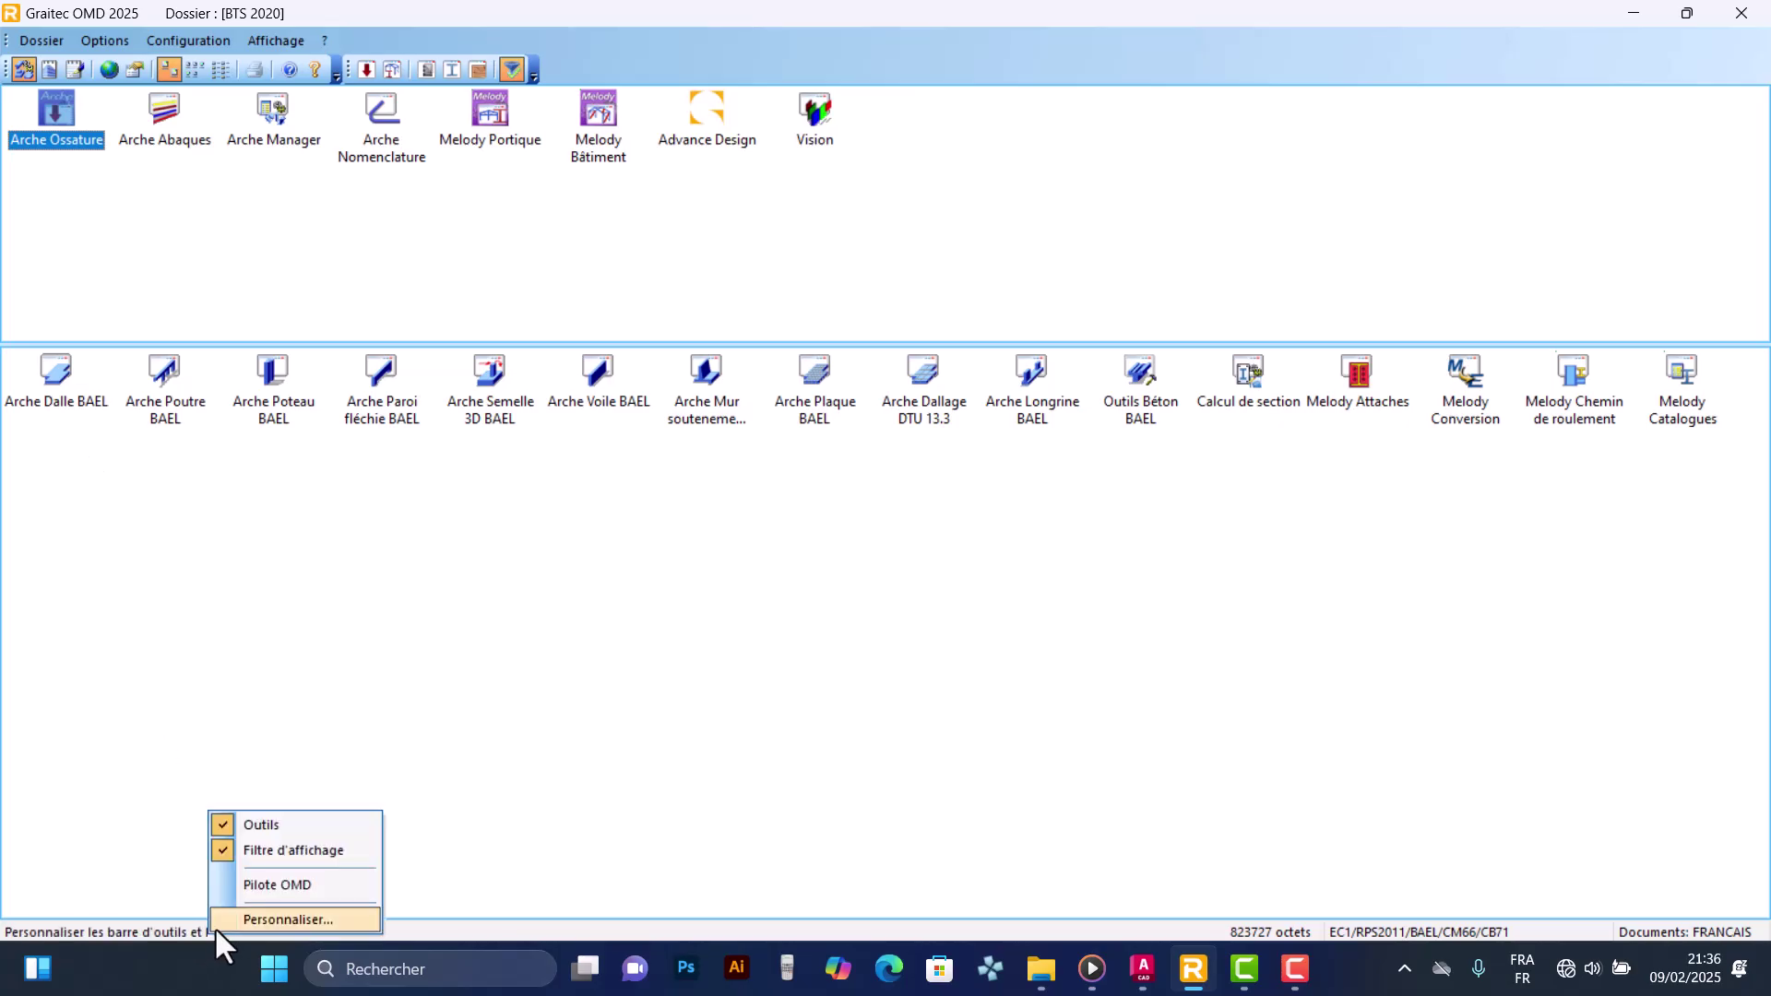
{"action": "left_click", "coordinate": [231, 885]}
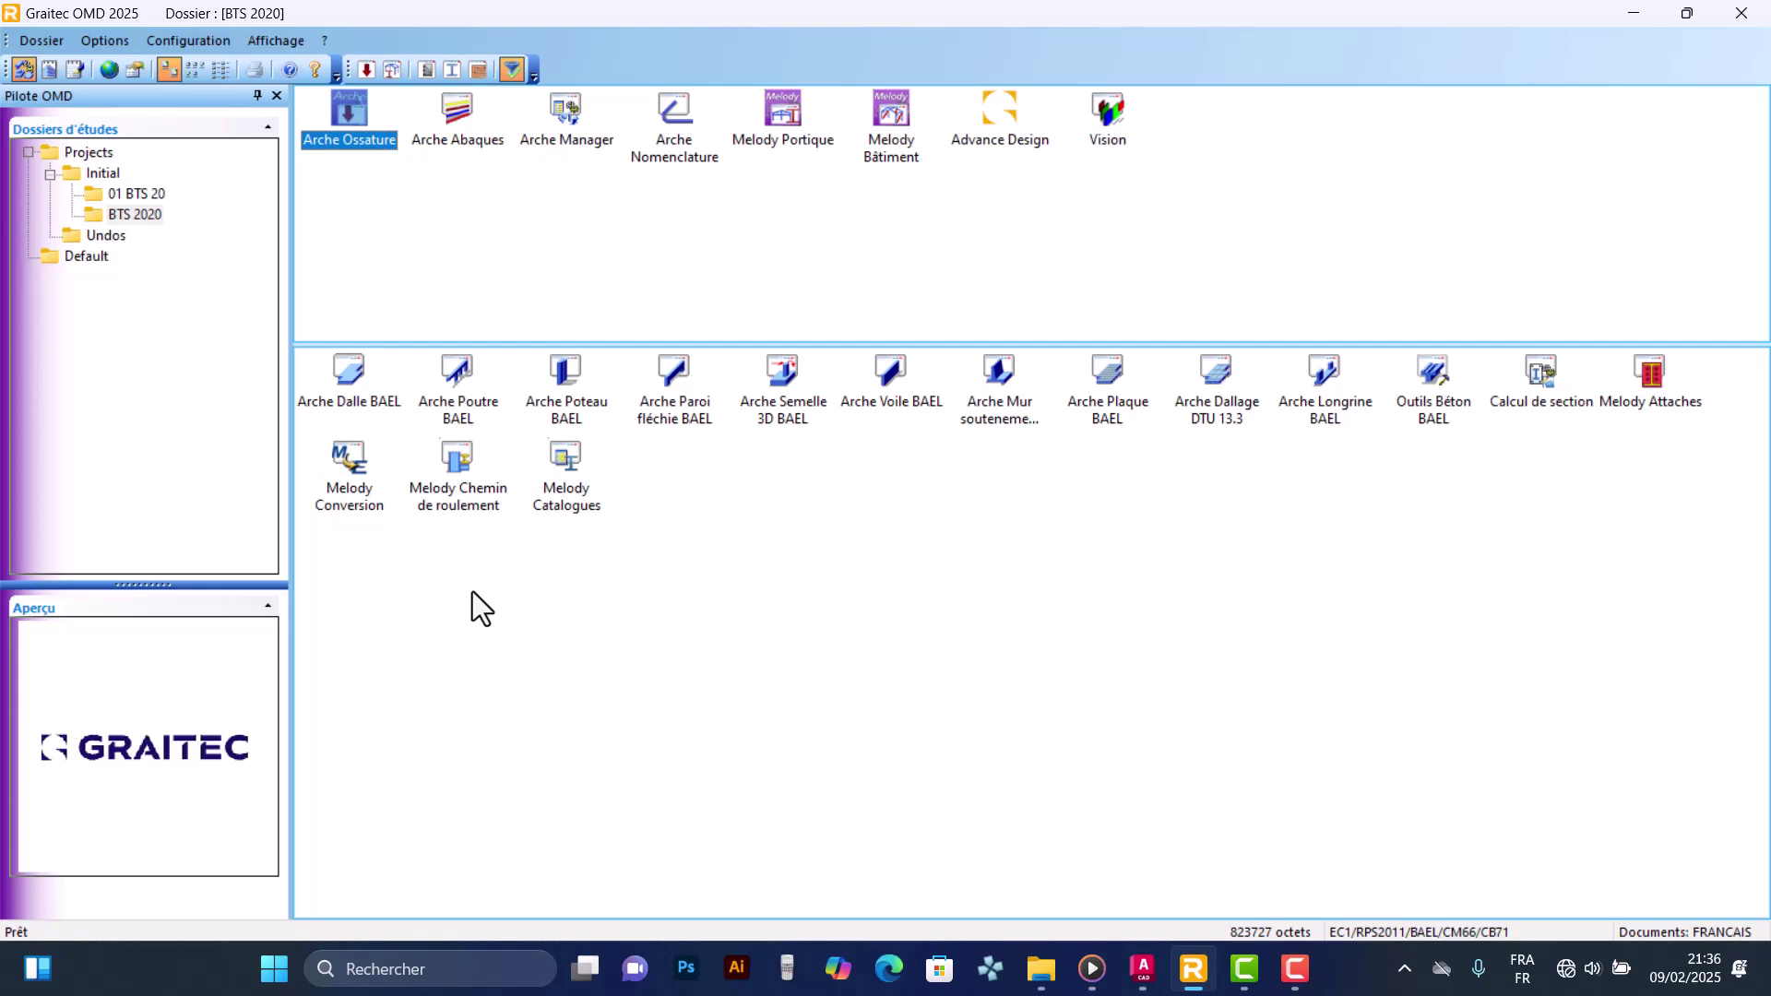
Examine the country, language, standards and currency options in the localisation configuration
{"action": "left_click", "coordinate": [113, 68]}
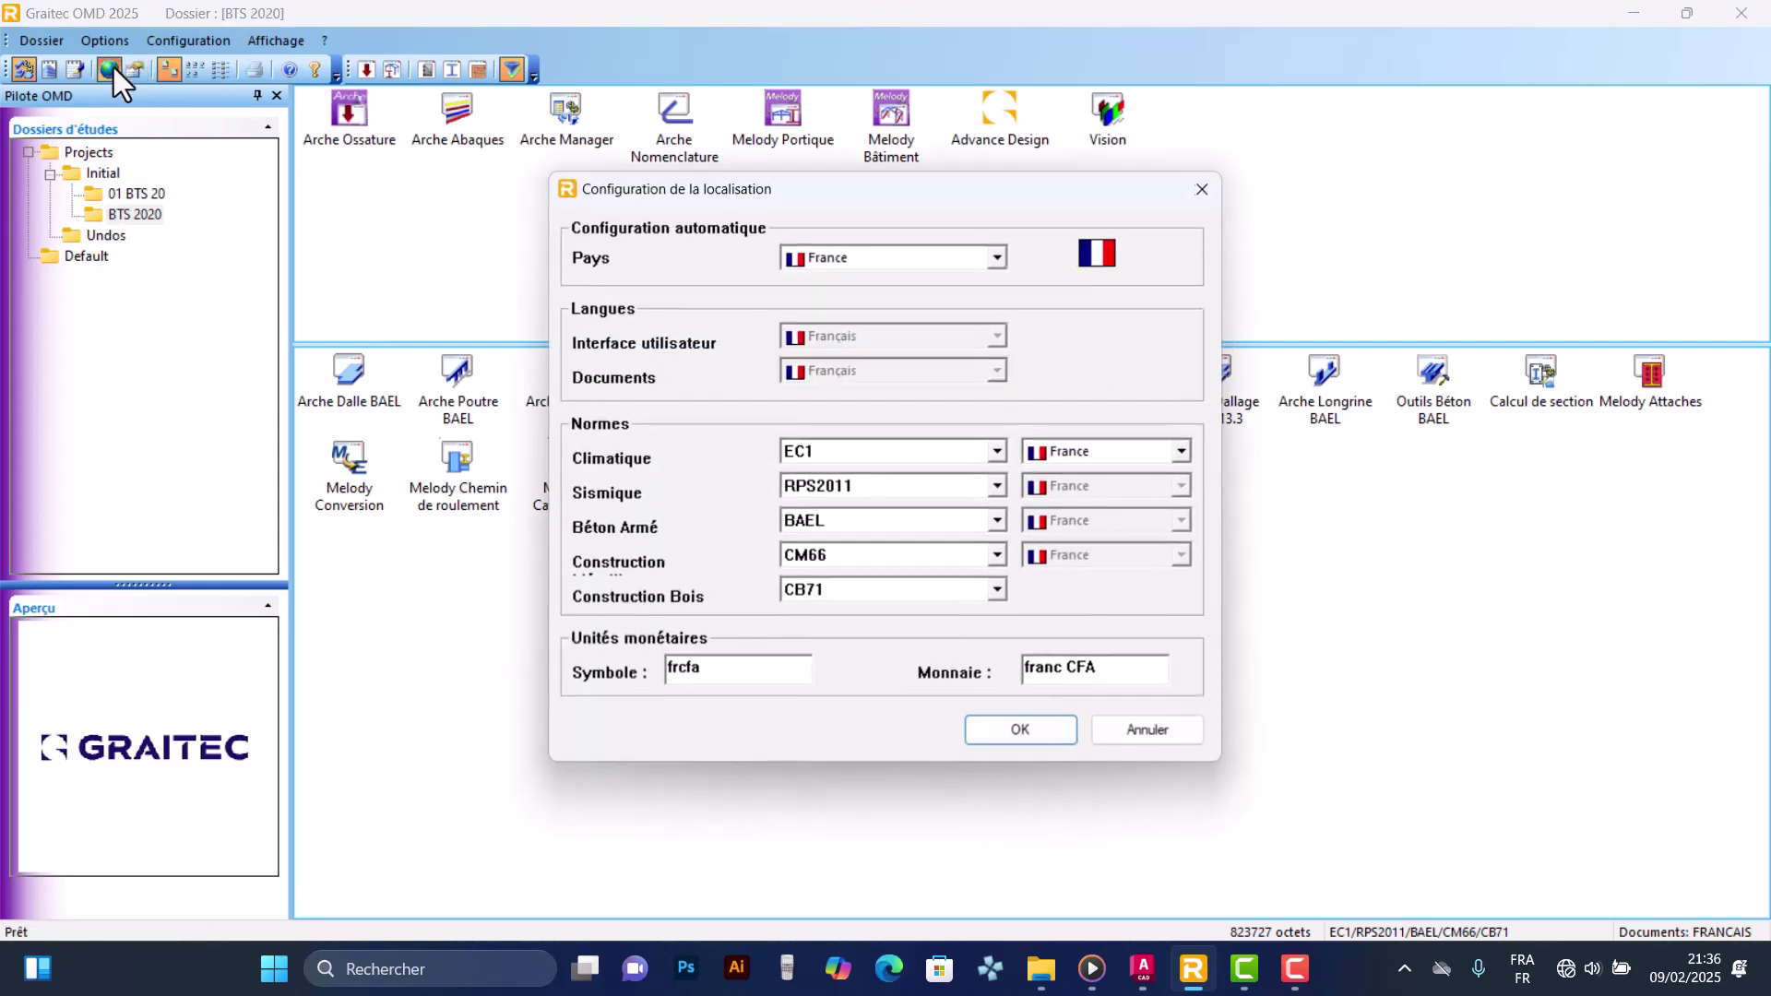
{"action": "left_click", "coordinate": [1202, 189]}
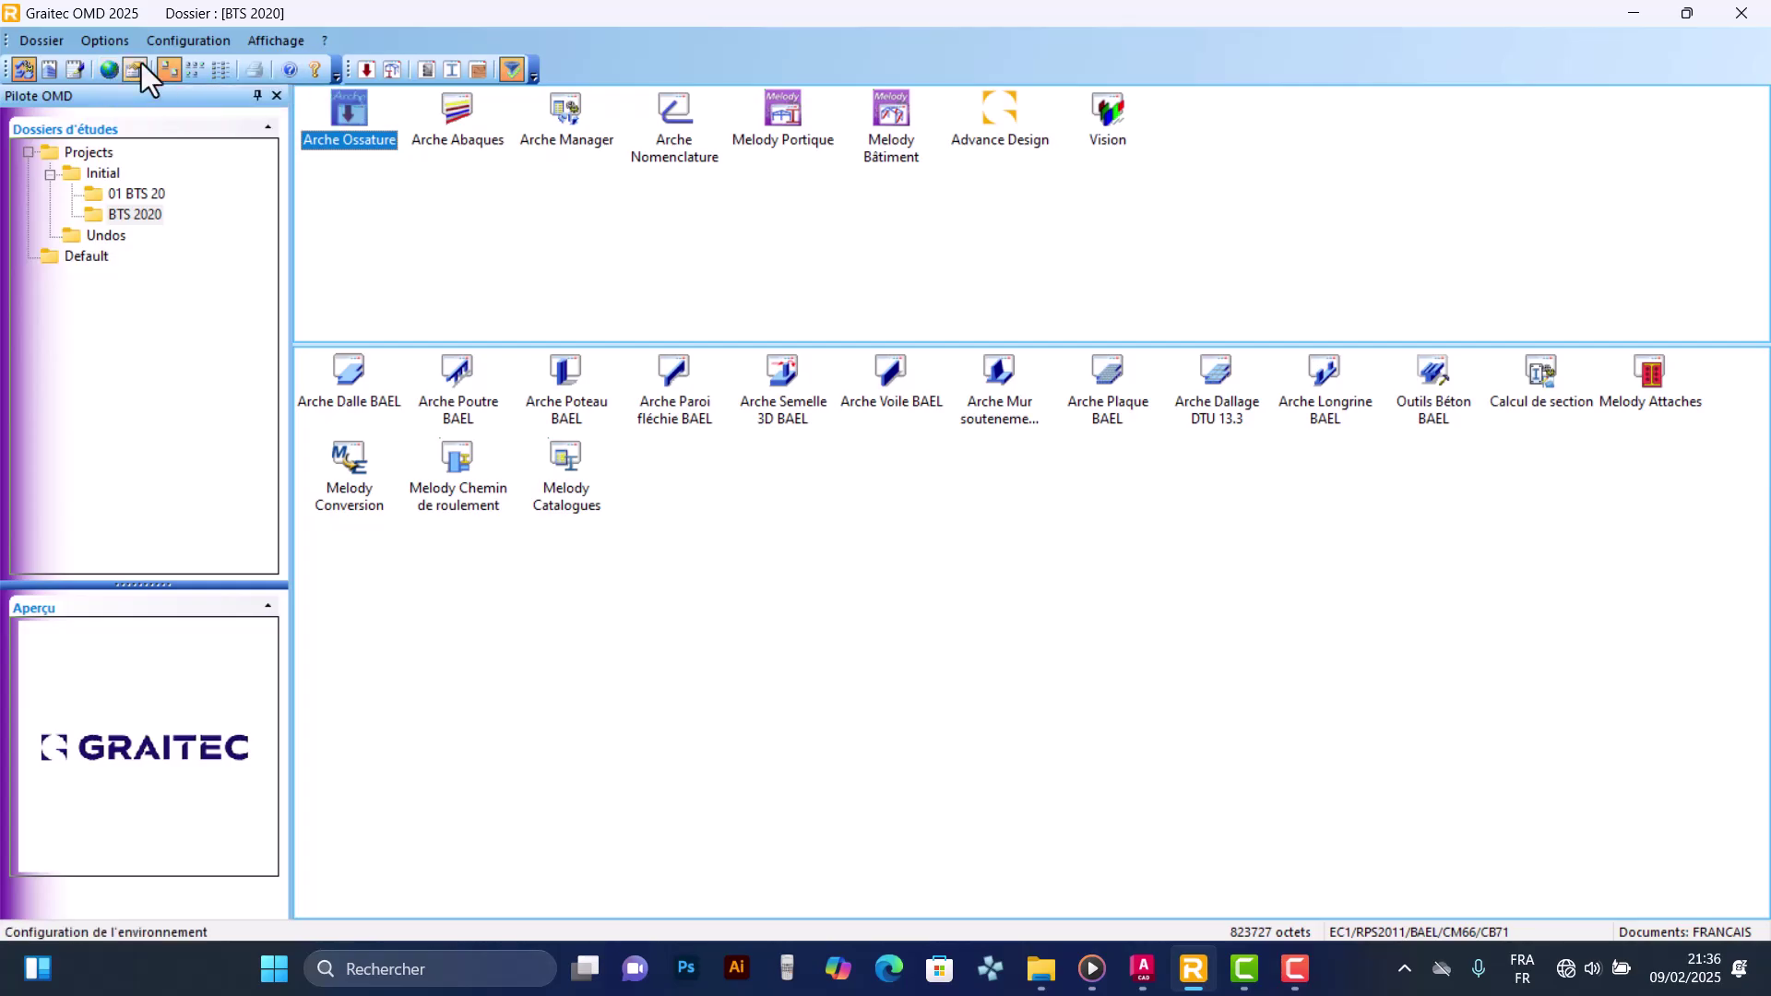
Set the reinforcement modules to Modules Advance Design in the environment configuration and apply it
{"action": "left_click", "coordinate": [176, 40]}
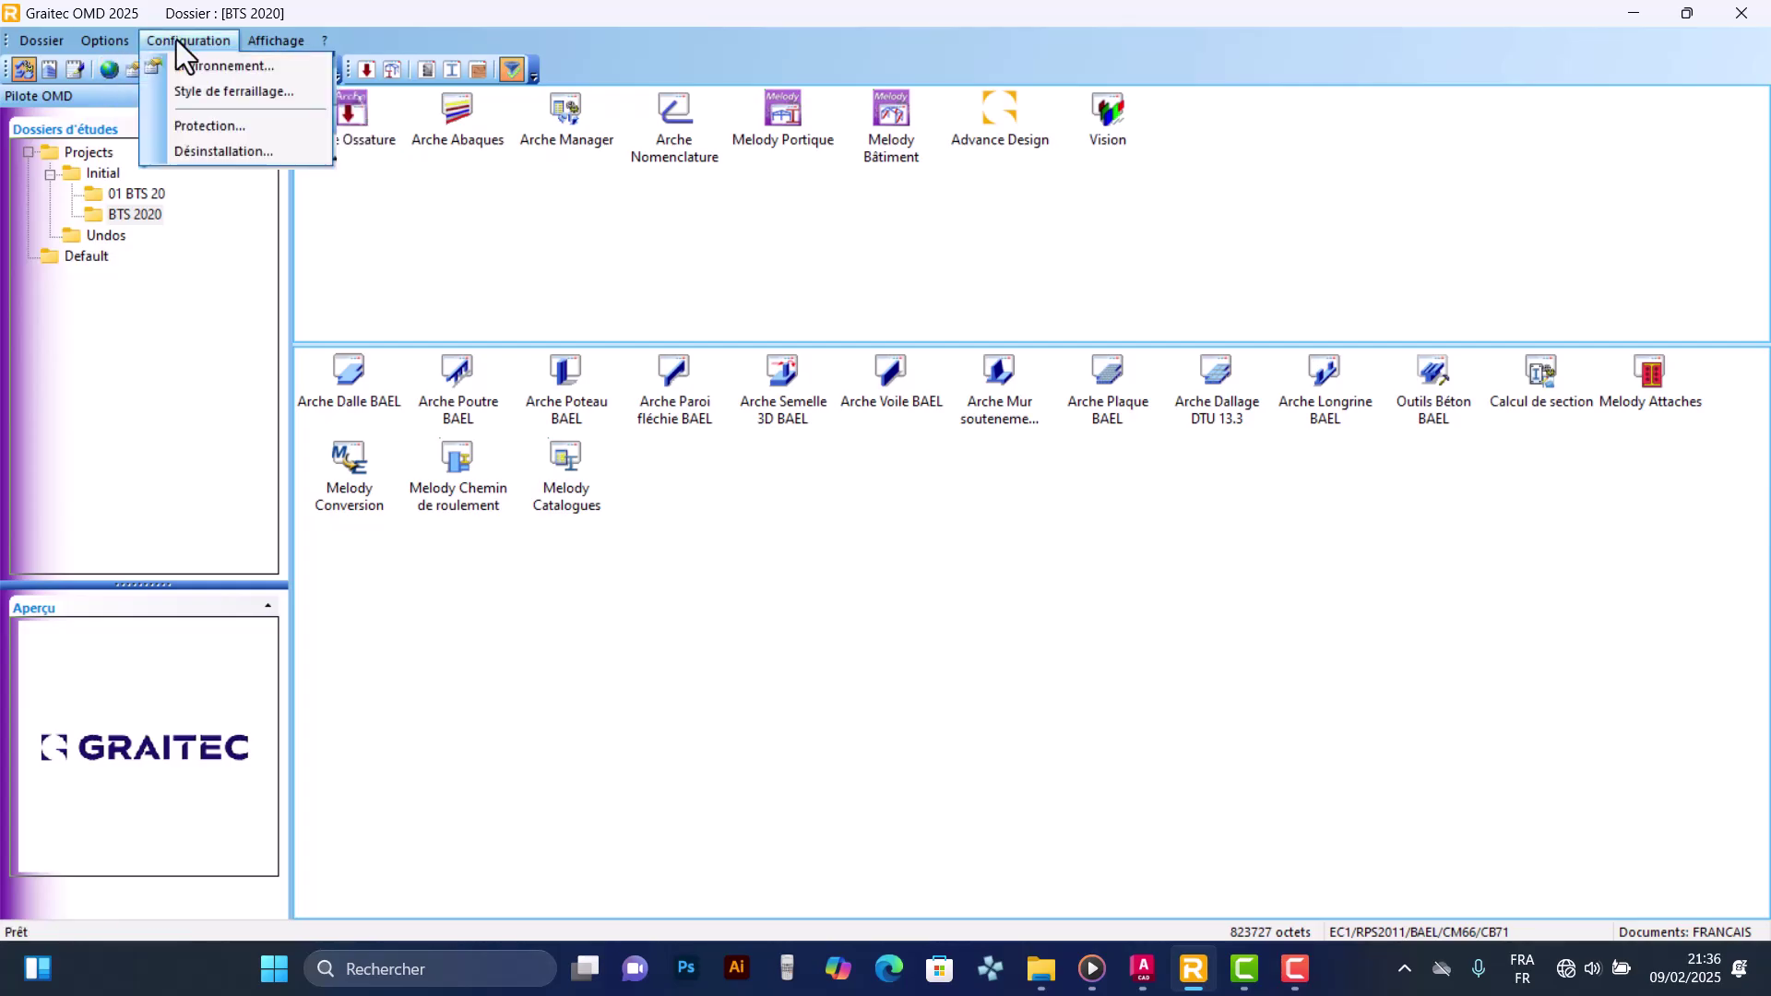
{"action": "left_click", "coordinate": [185, 63]}
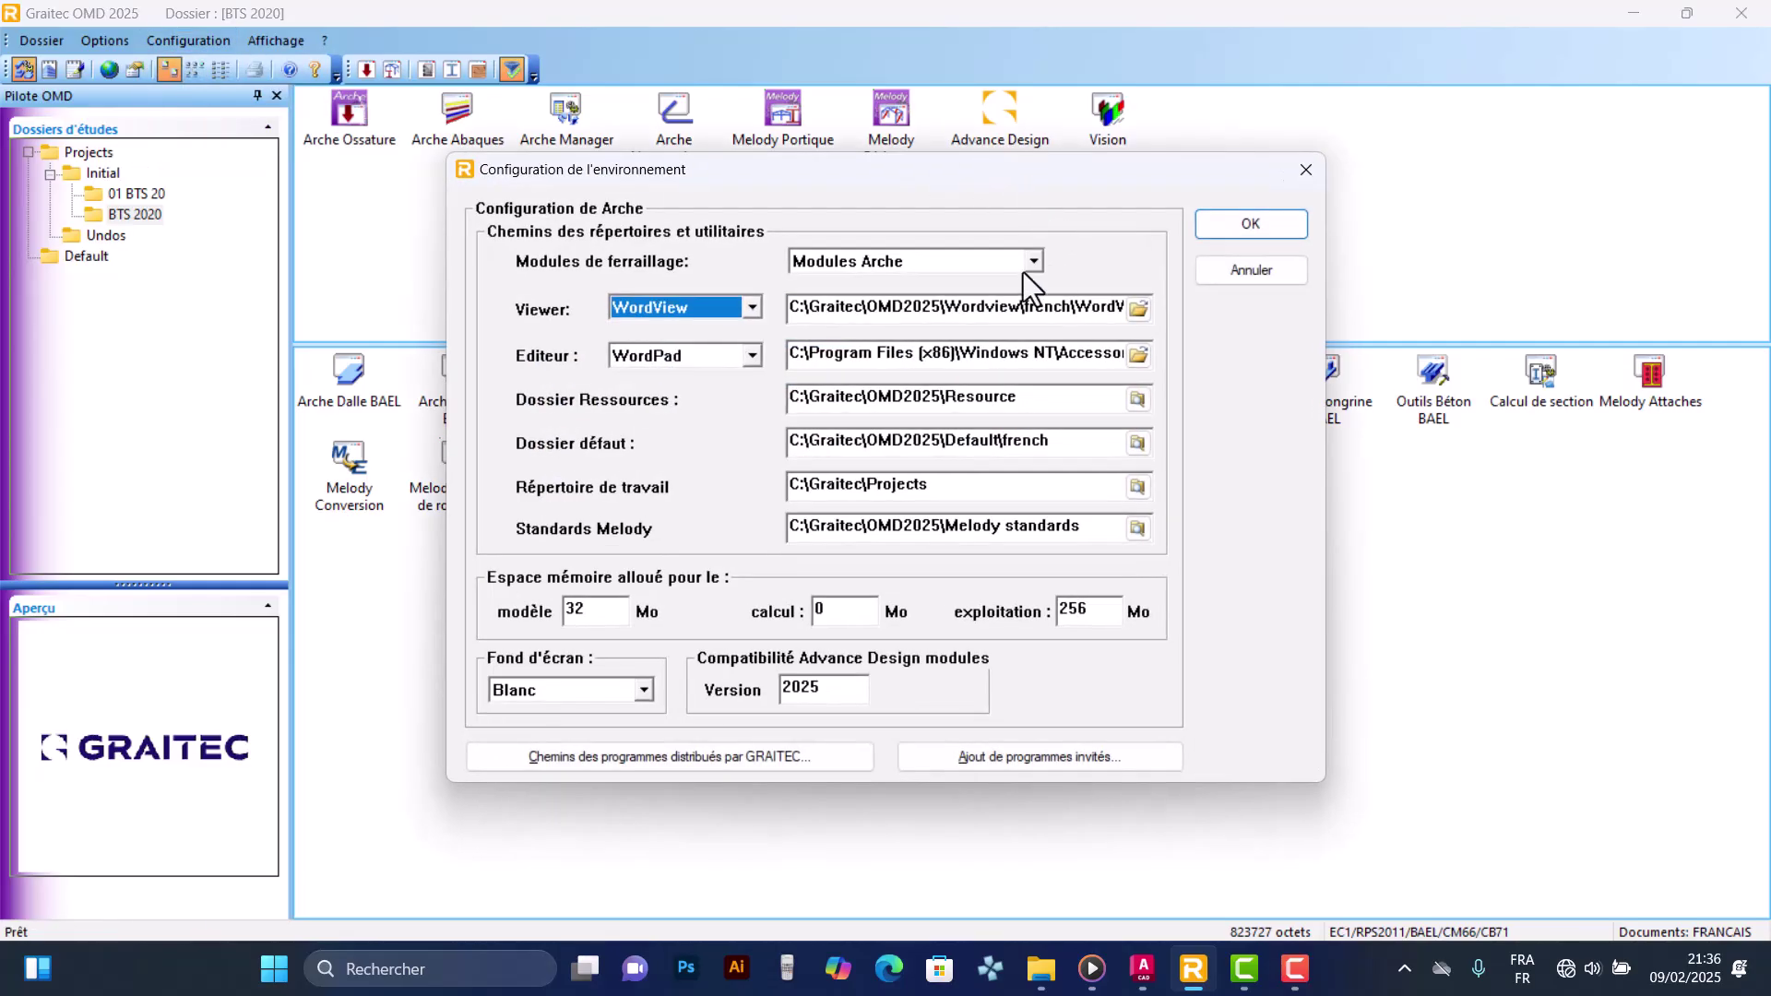
{"action": "left_click", "coordinate": [1031, 262]}
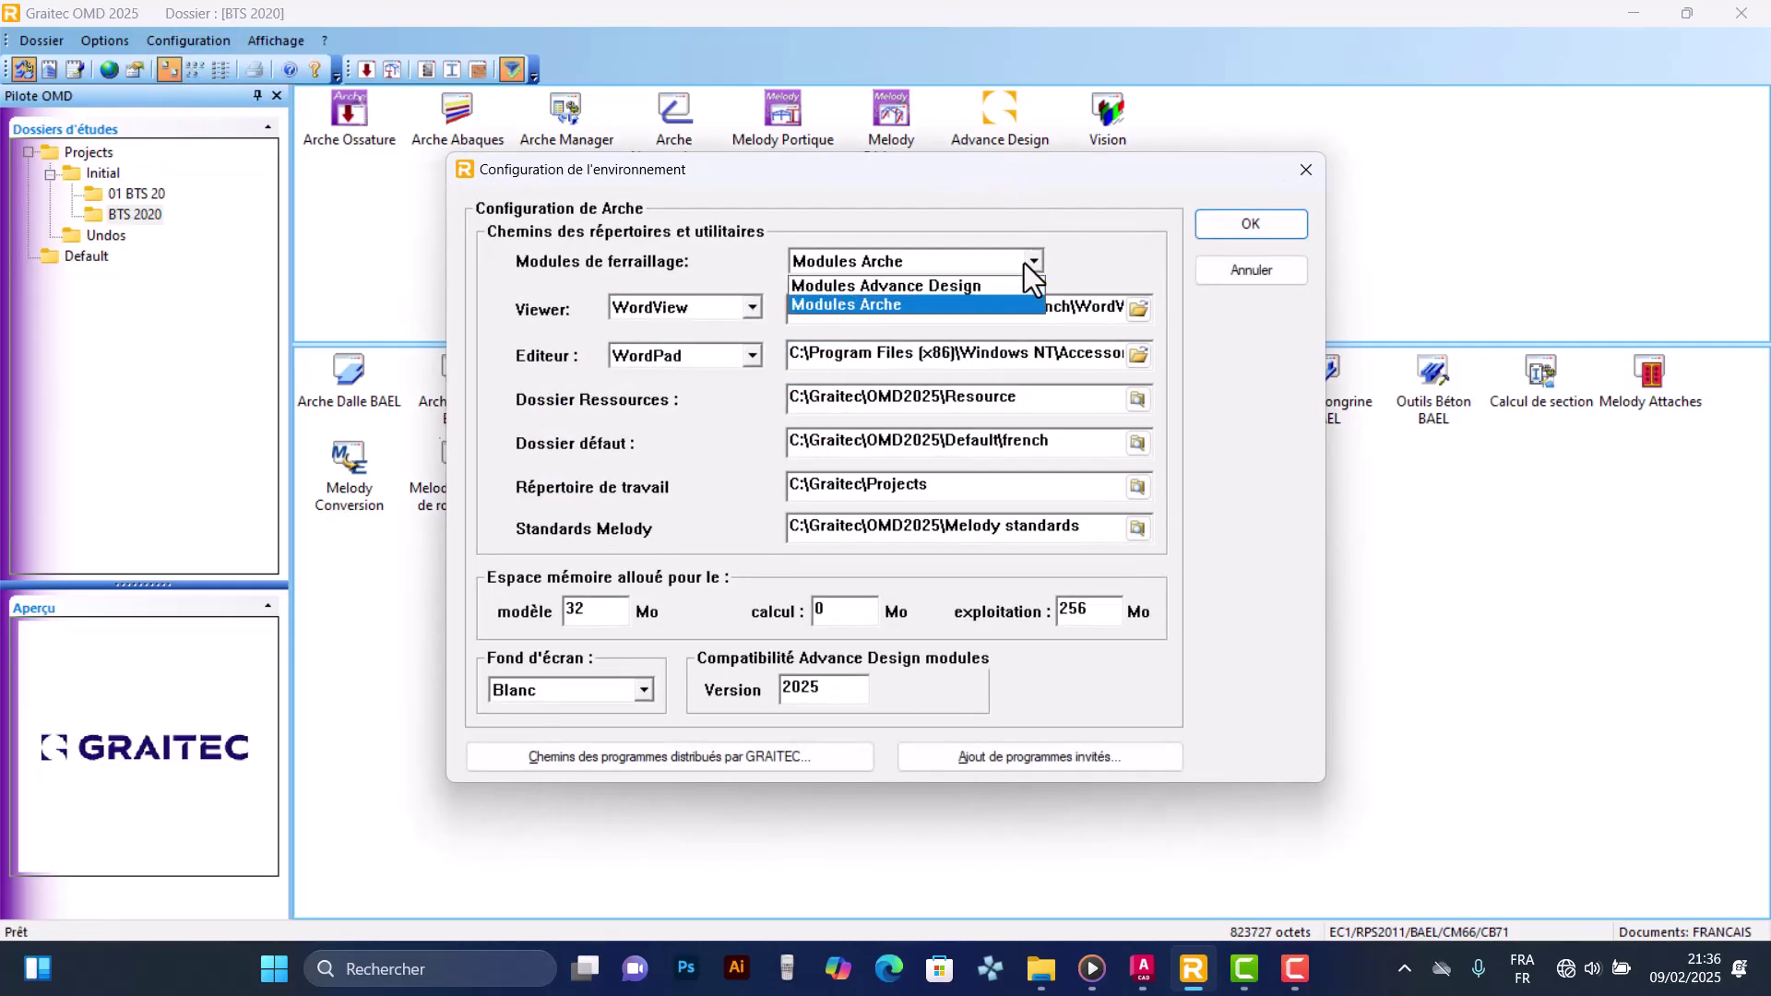
{"action": "left_click", "coordinate": [947, 287]}
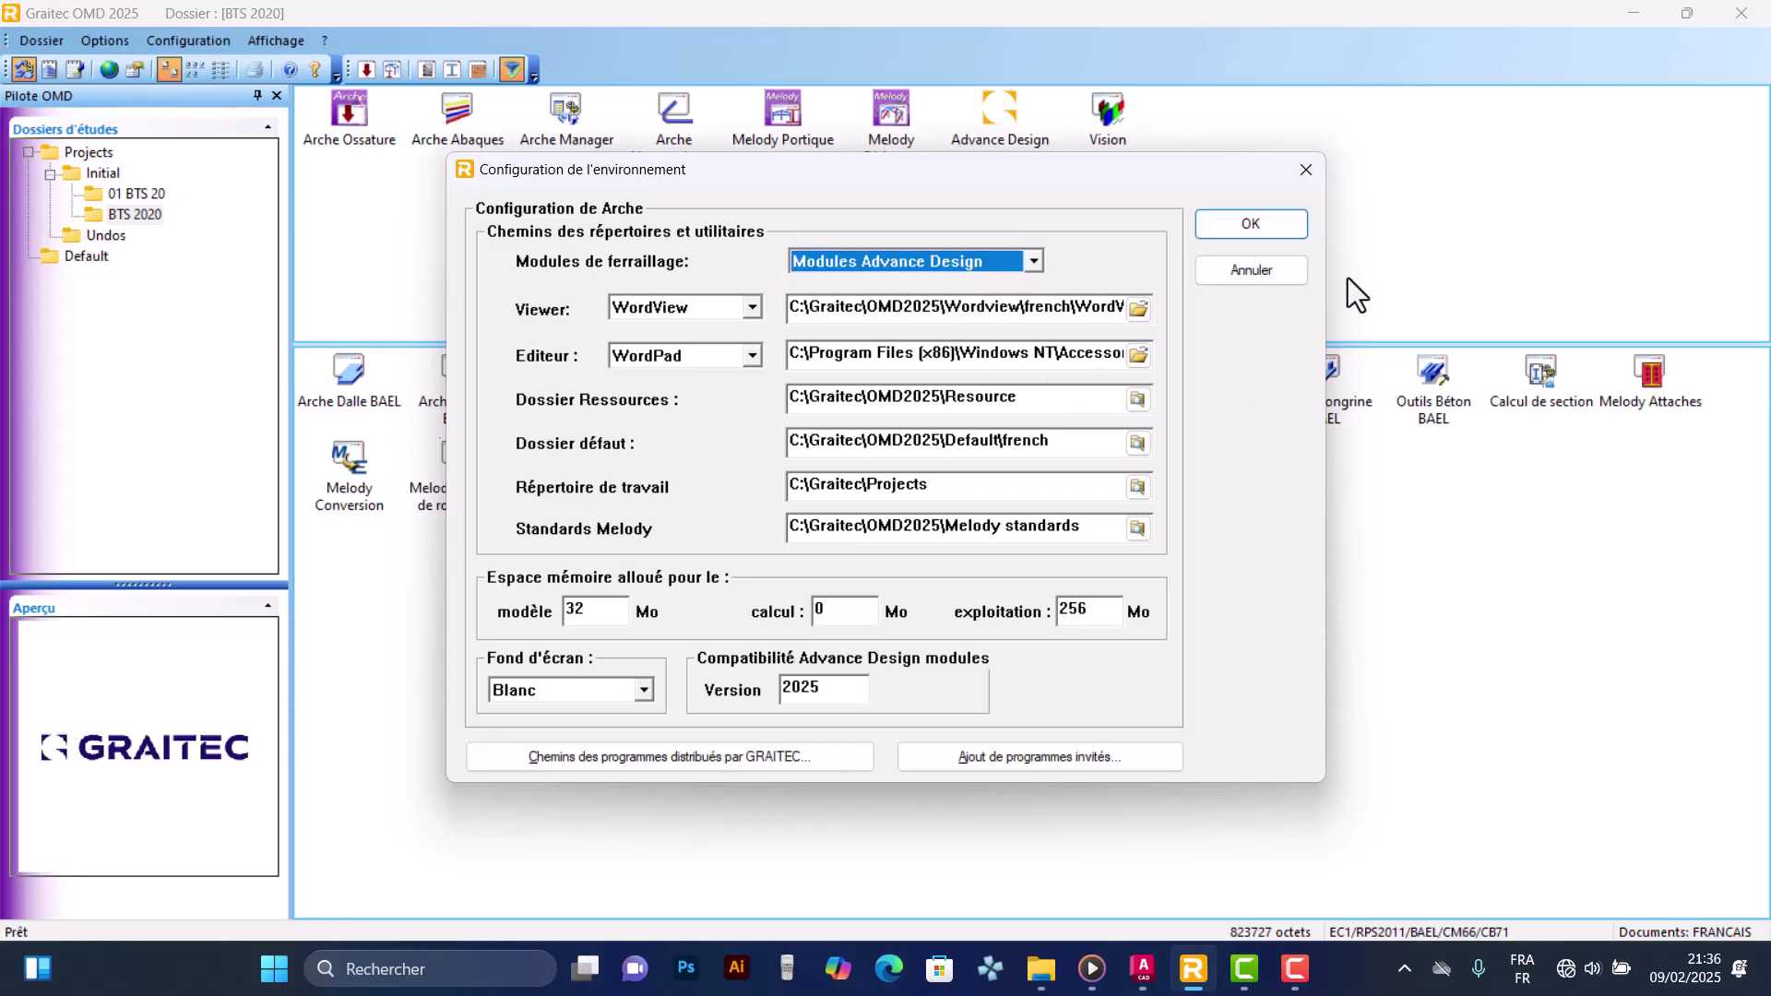
{"action": "left_click", "coordinate": [1269, 236]}
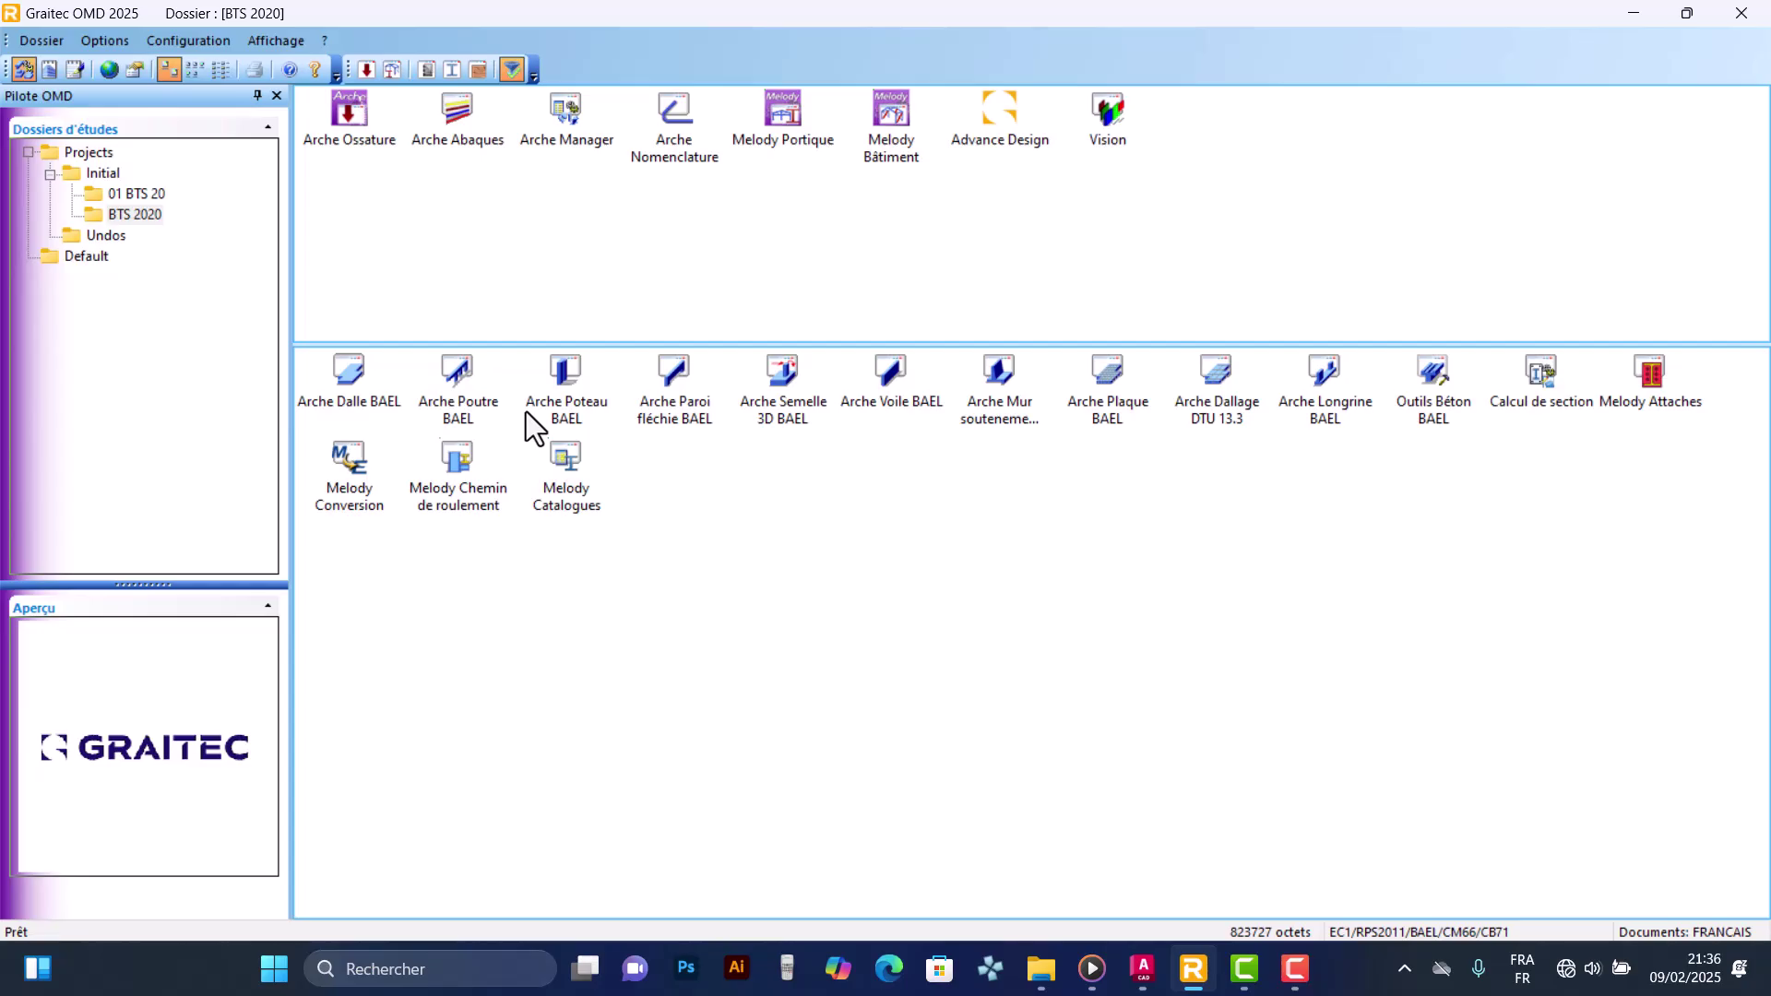
Set the reinforcement modules to Modules Arche in the environment configuration and apply it
{"action": "left_click", "coordinate": [199, 43]}
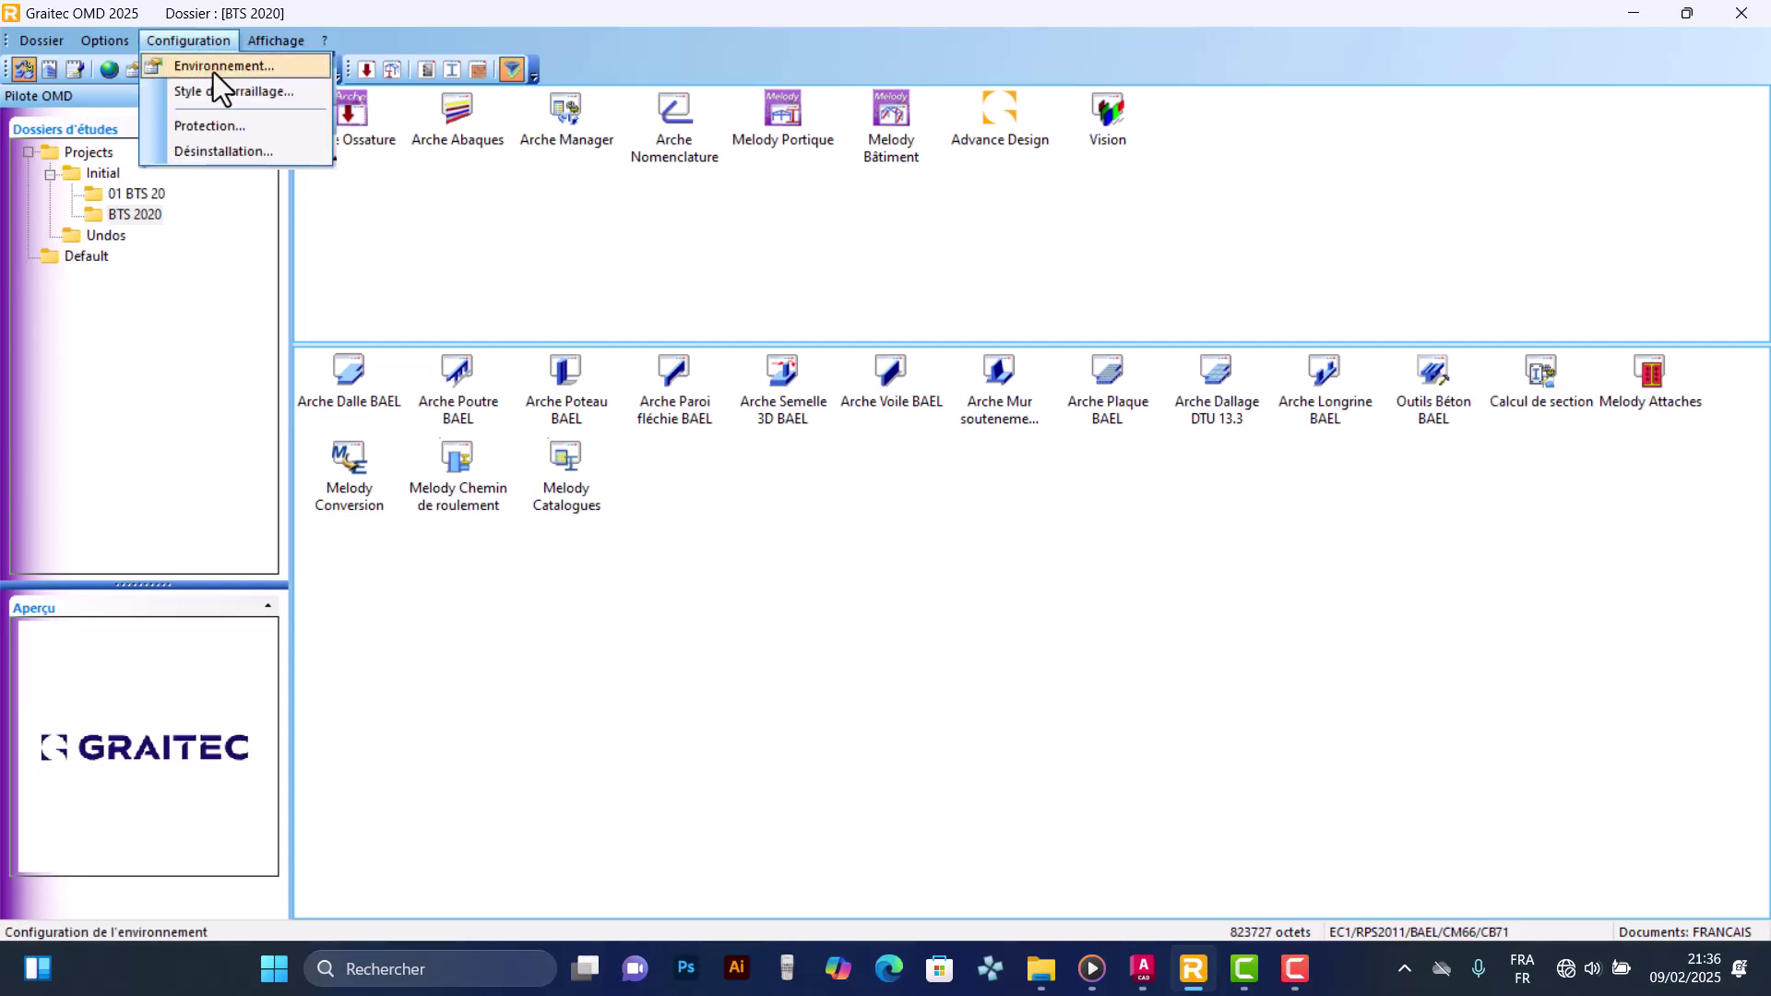
{"action": "left_click", "coordinate": [214, 72]}
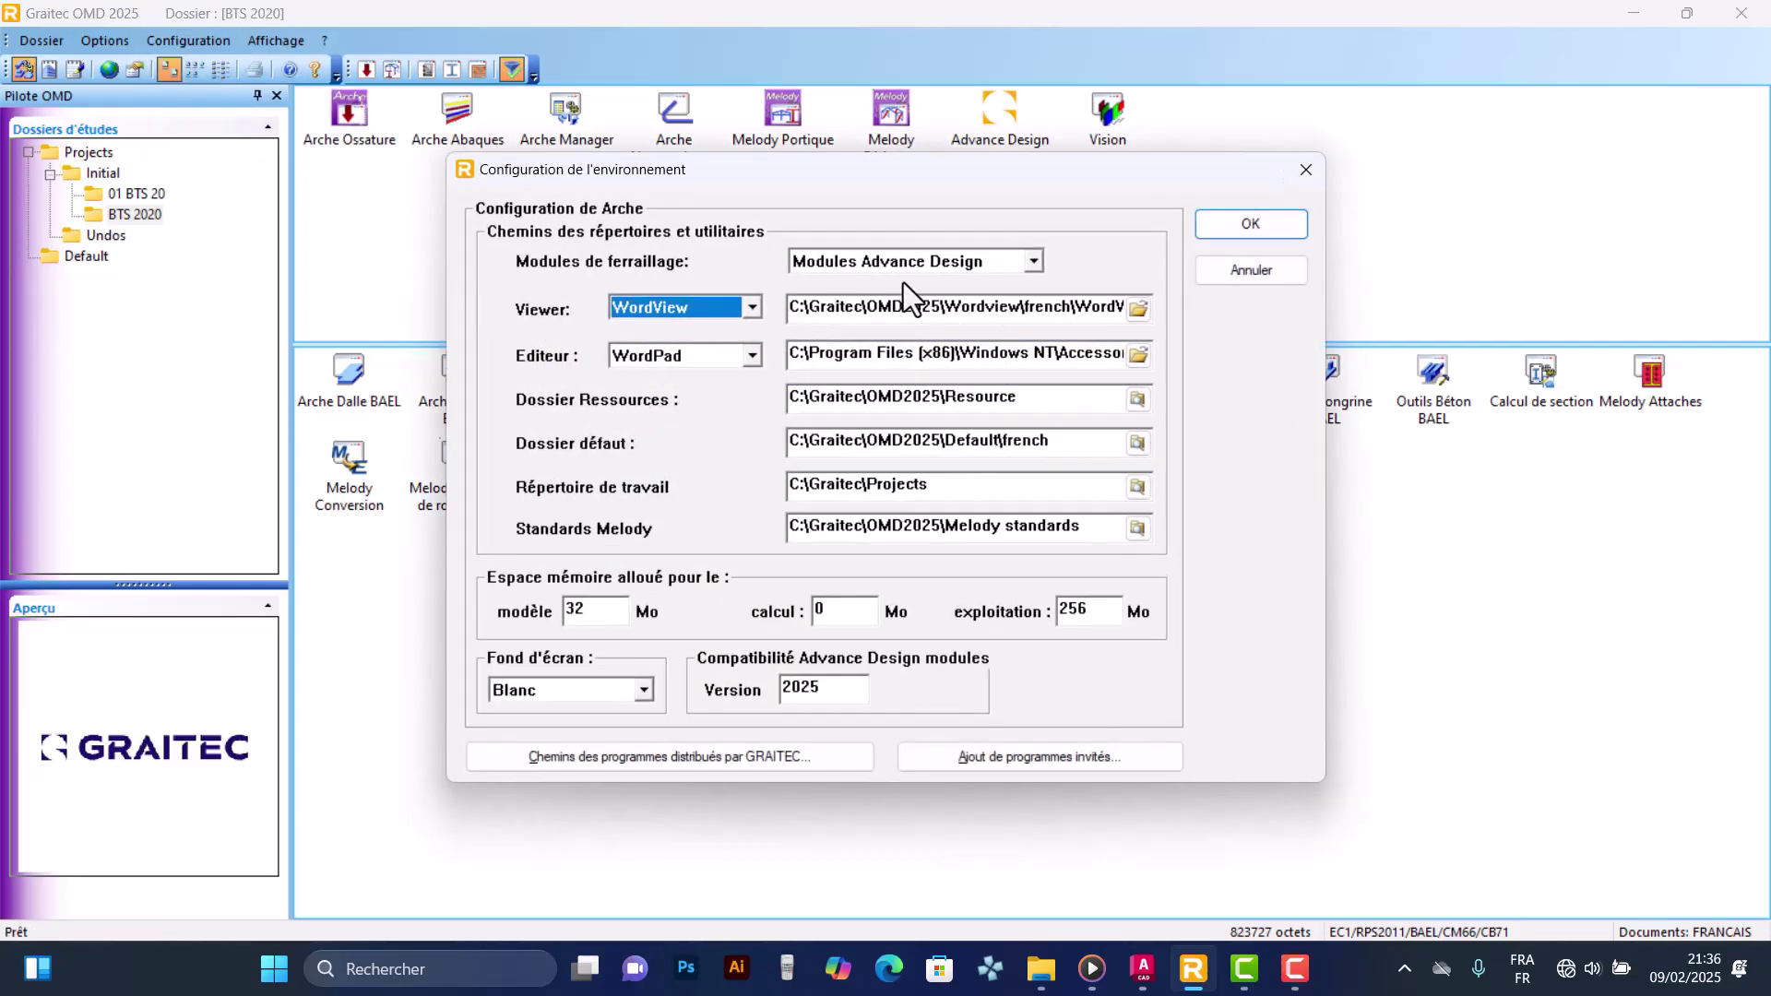
{"action": "left_click", "coordinate": [925, 265]}
{"action": "left_click", "coordinate": [917, 302]}
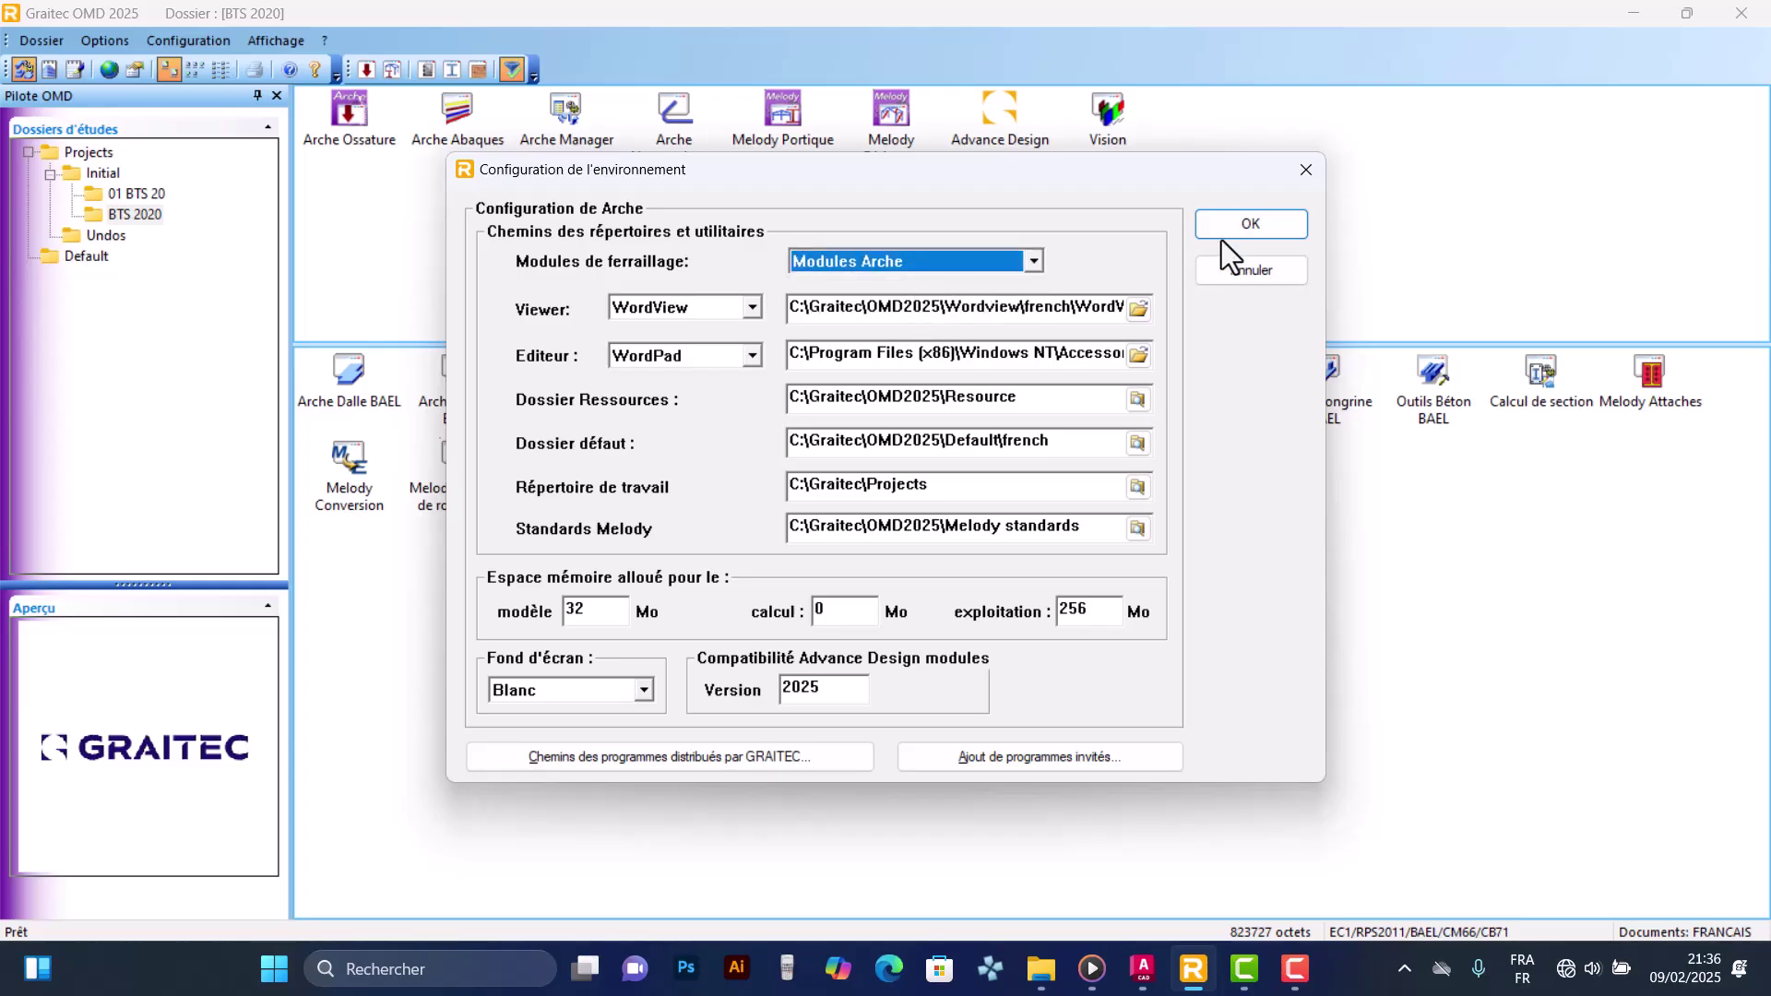
{"action": "left_click", "coordinate": [1228, 228]}
Set the reinforced concrete standard (Béton Armé) to EC2 in the localisation configuration and apply it
{"action": "left_click", "coordinate": [212, 44]}
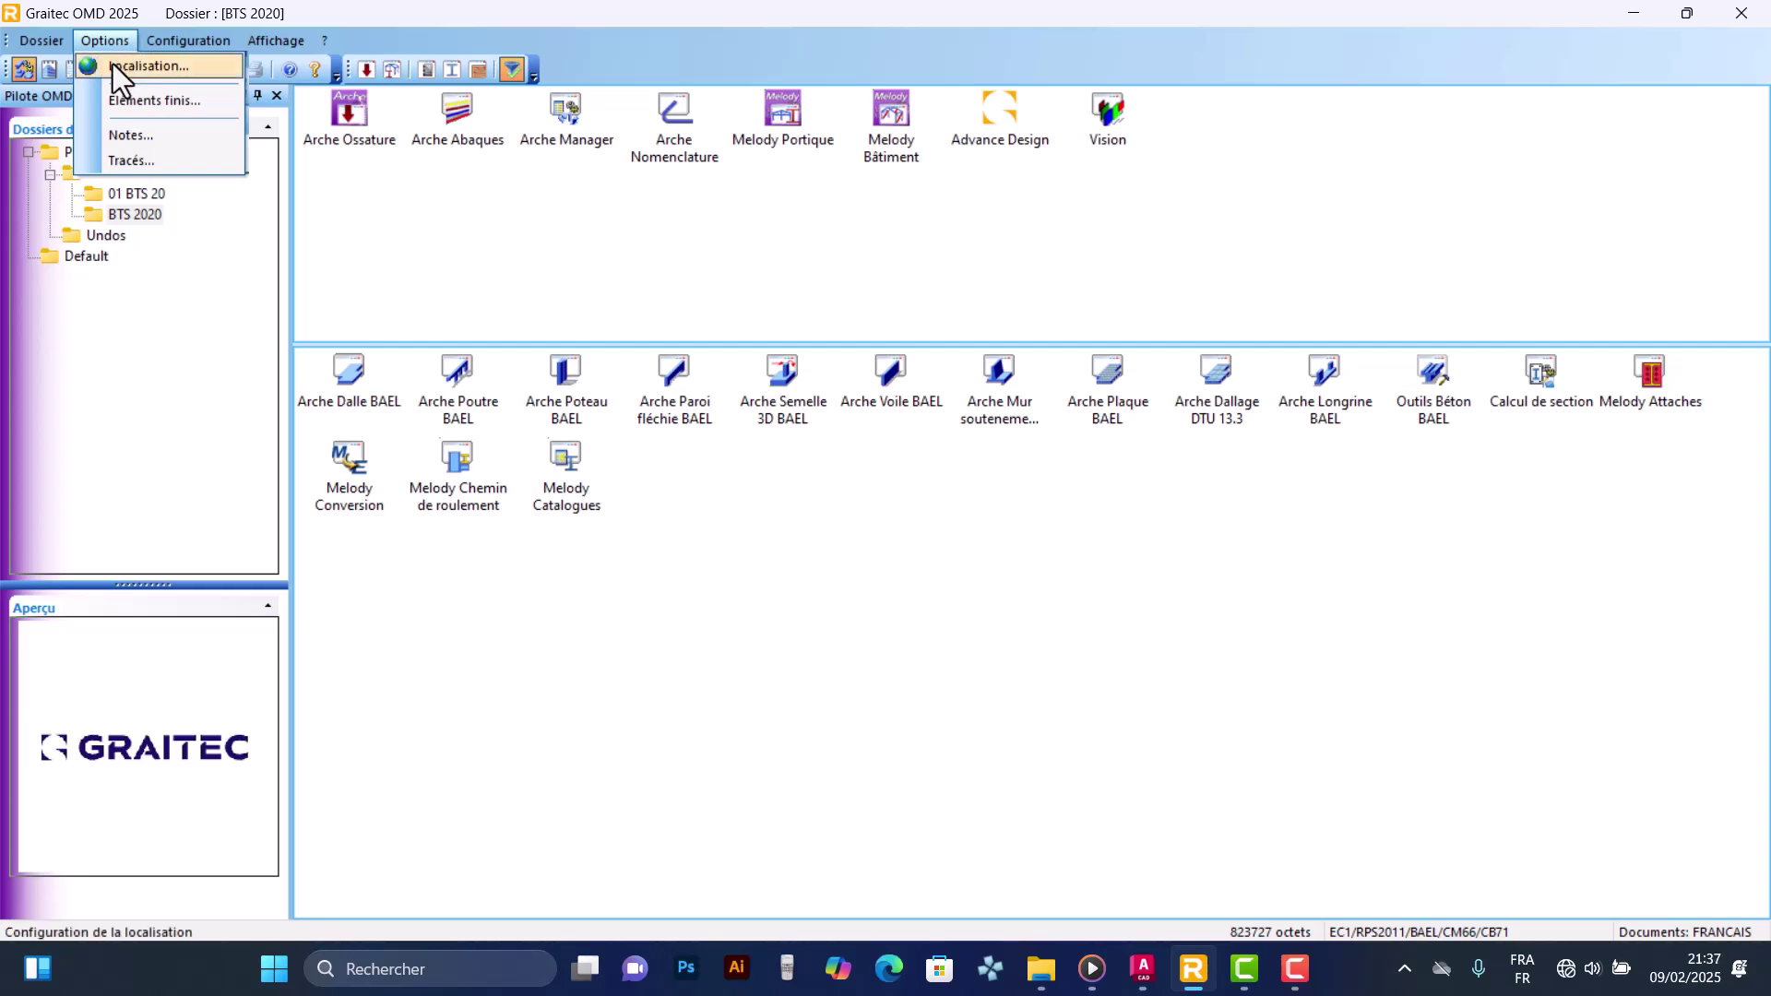
{"action": "left_click", "coordinate": [113, 65]}
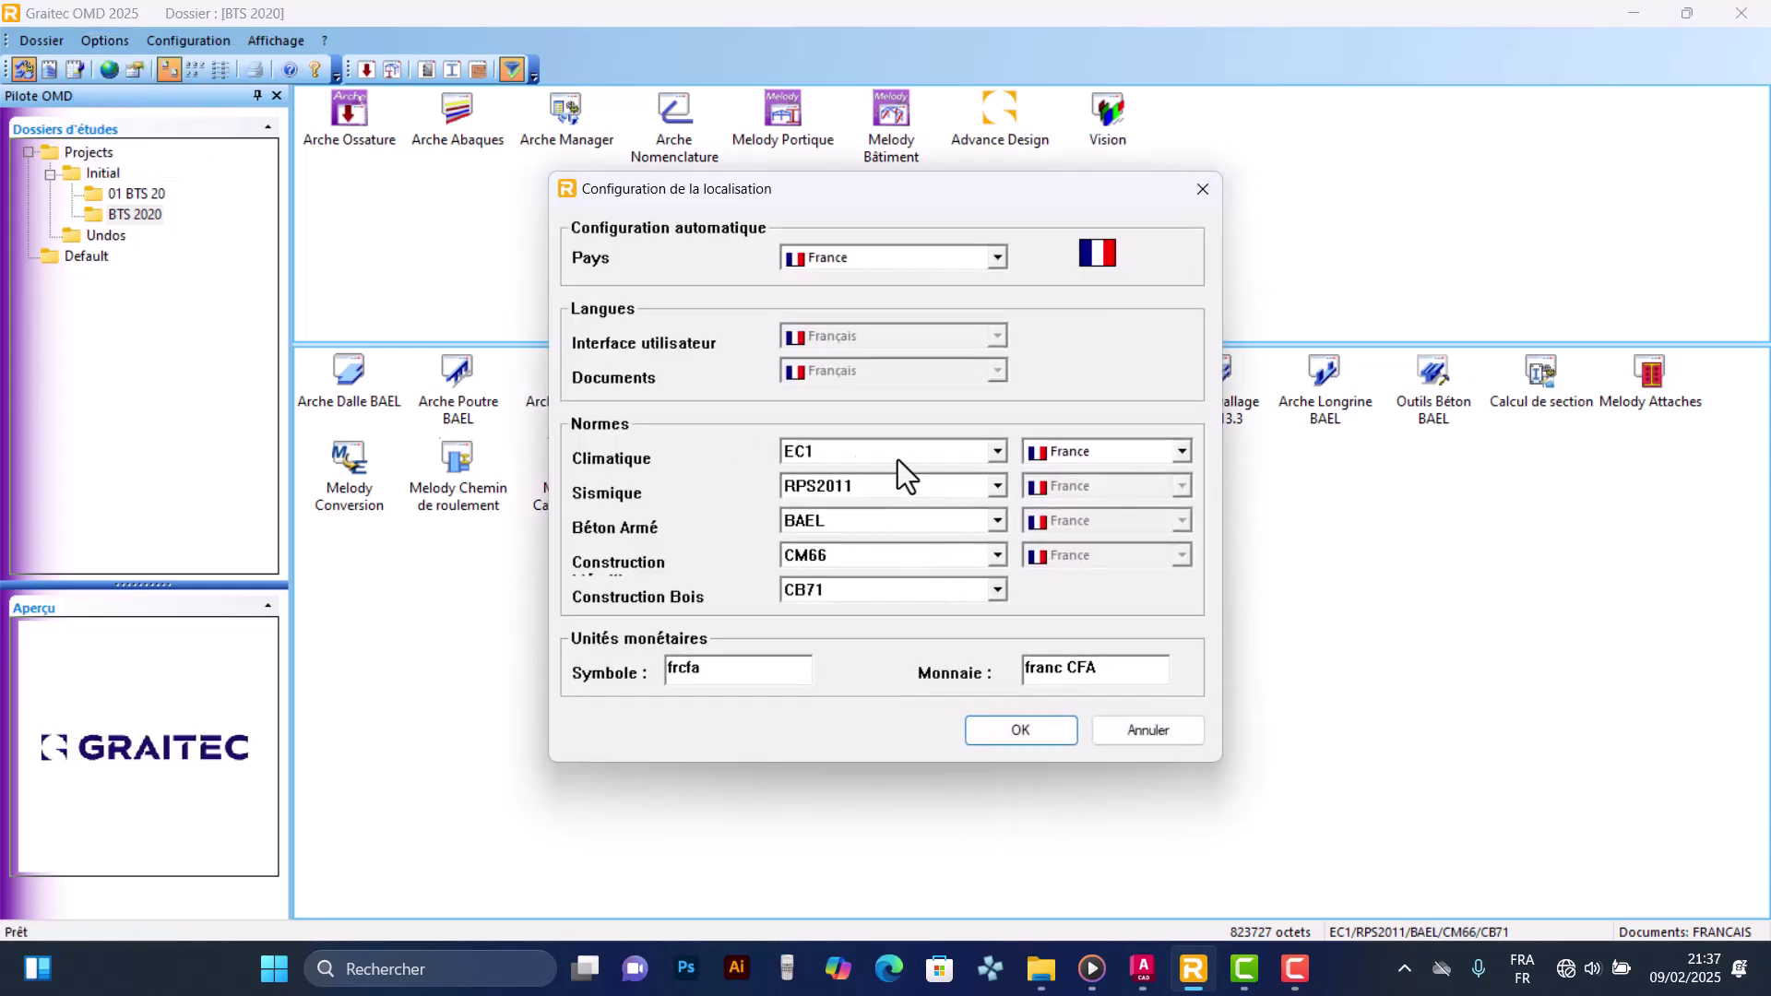
{"action": "left_click", "coordinate": [814, 524]}
{"action": "left_click", "coordinate": [815, 523]}
{"action": "left_click", "coordinate": [821, 524]}
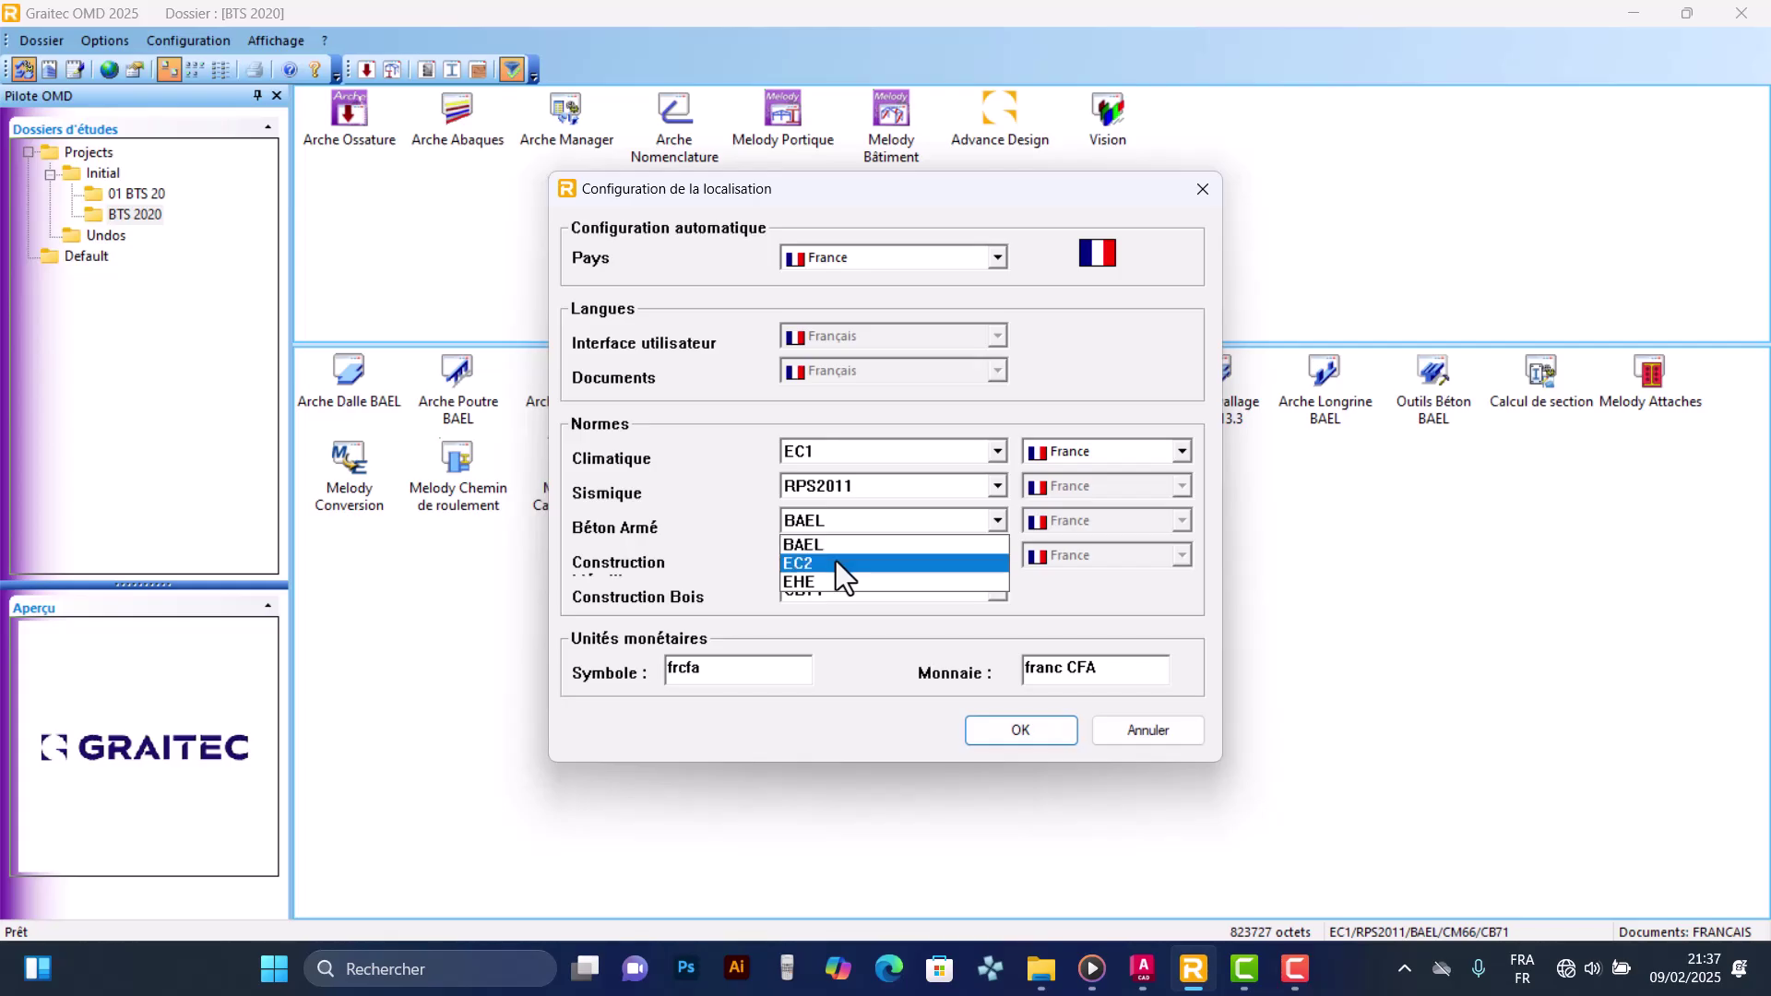
{"action": "left_click", "coordinate": [836, 560]}
{"action": "left_click", "coordinate": [995, 523]}
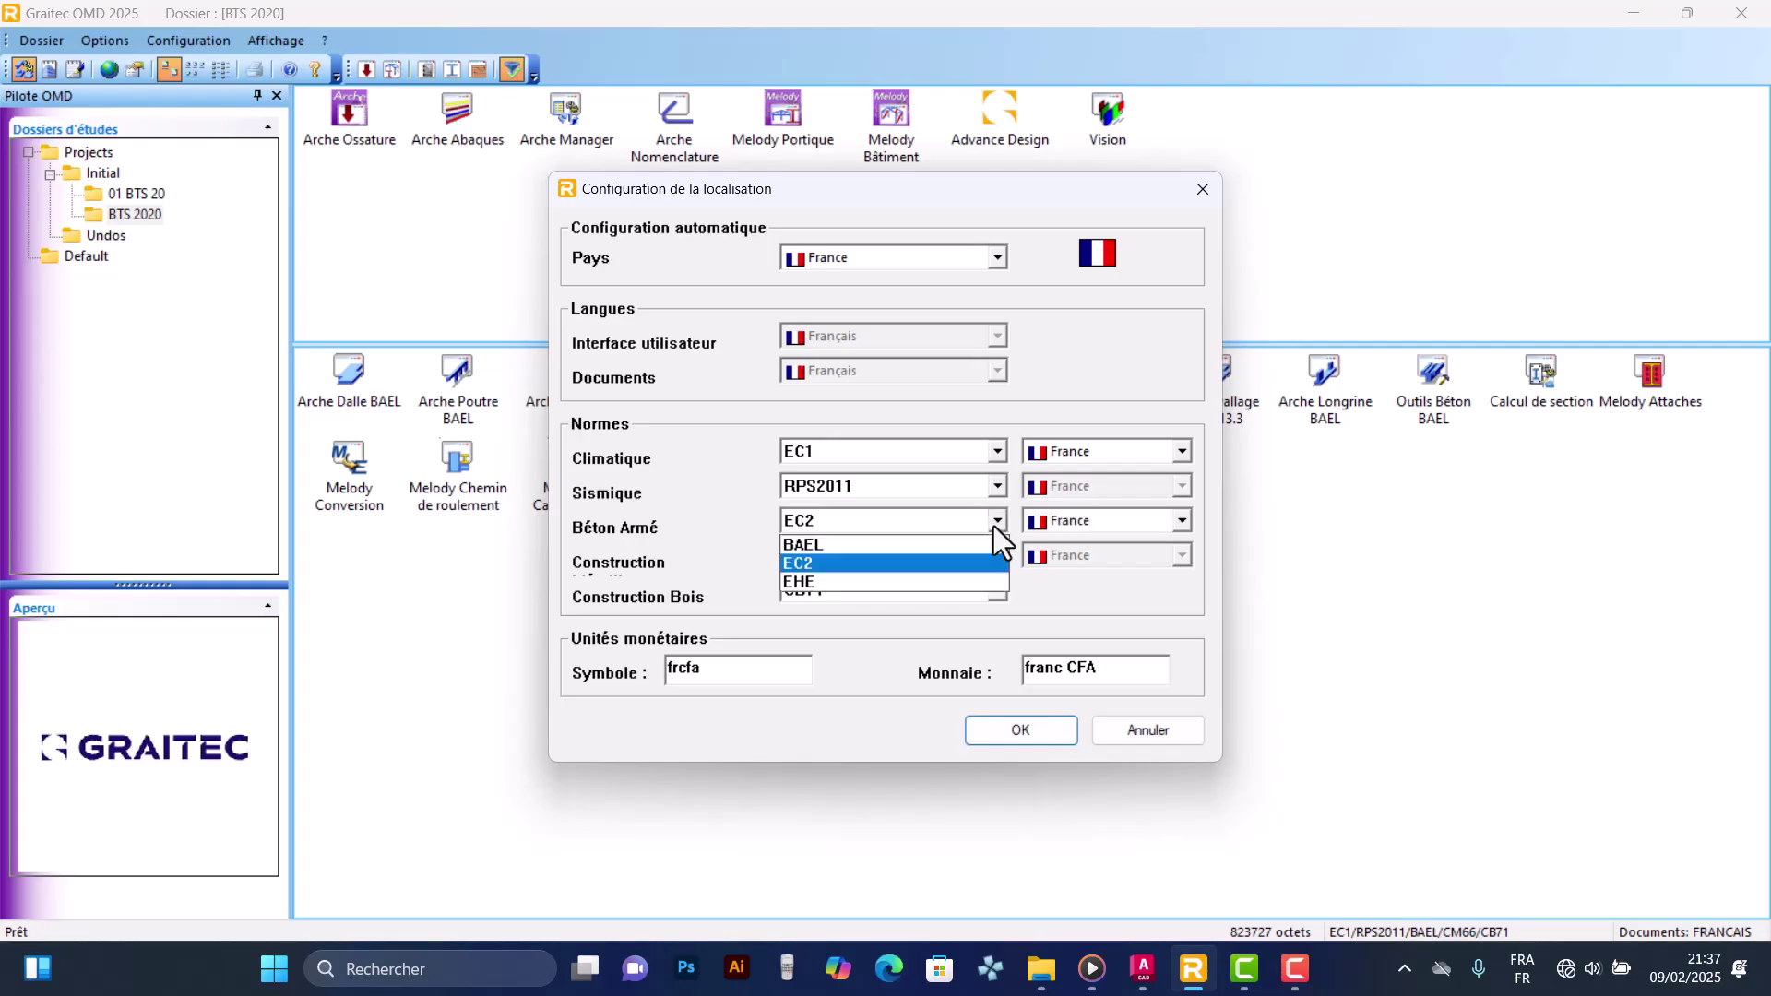
{"action": "left_click", "coordinate": [901, 549]}
{"action": "left_click", "coordinate": [829, 524]}
{"action": "left_click", "coordinate": [827, 561]}
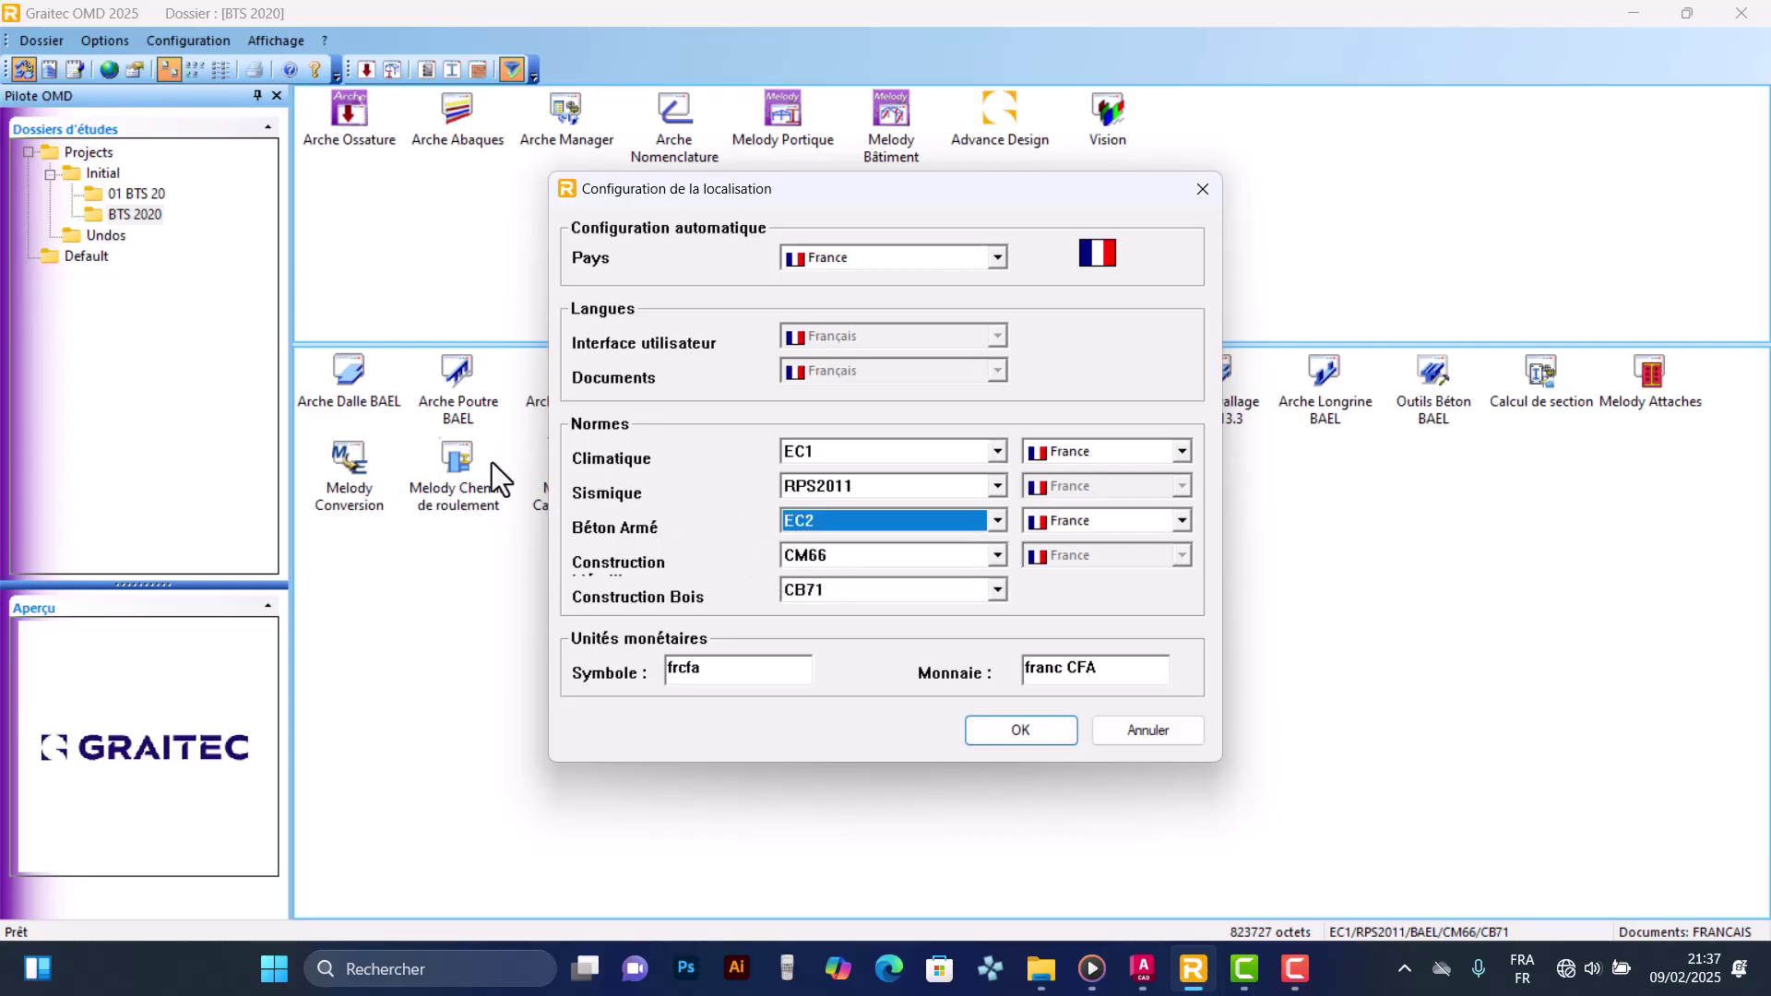
{"action": "left_click", "coordinate": [1048, 731]}
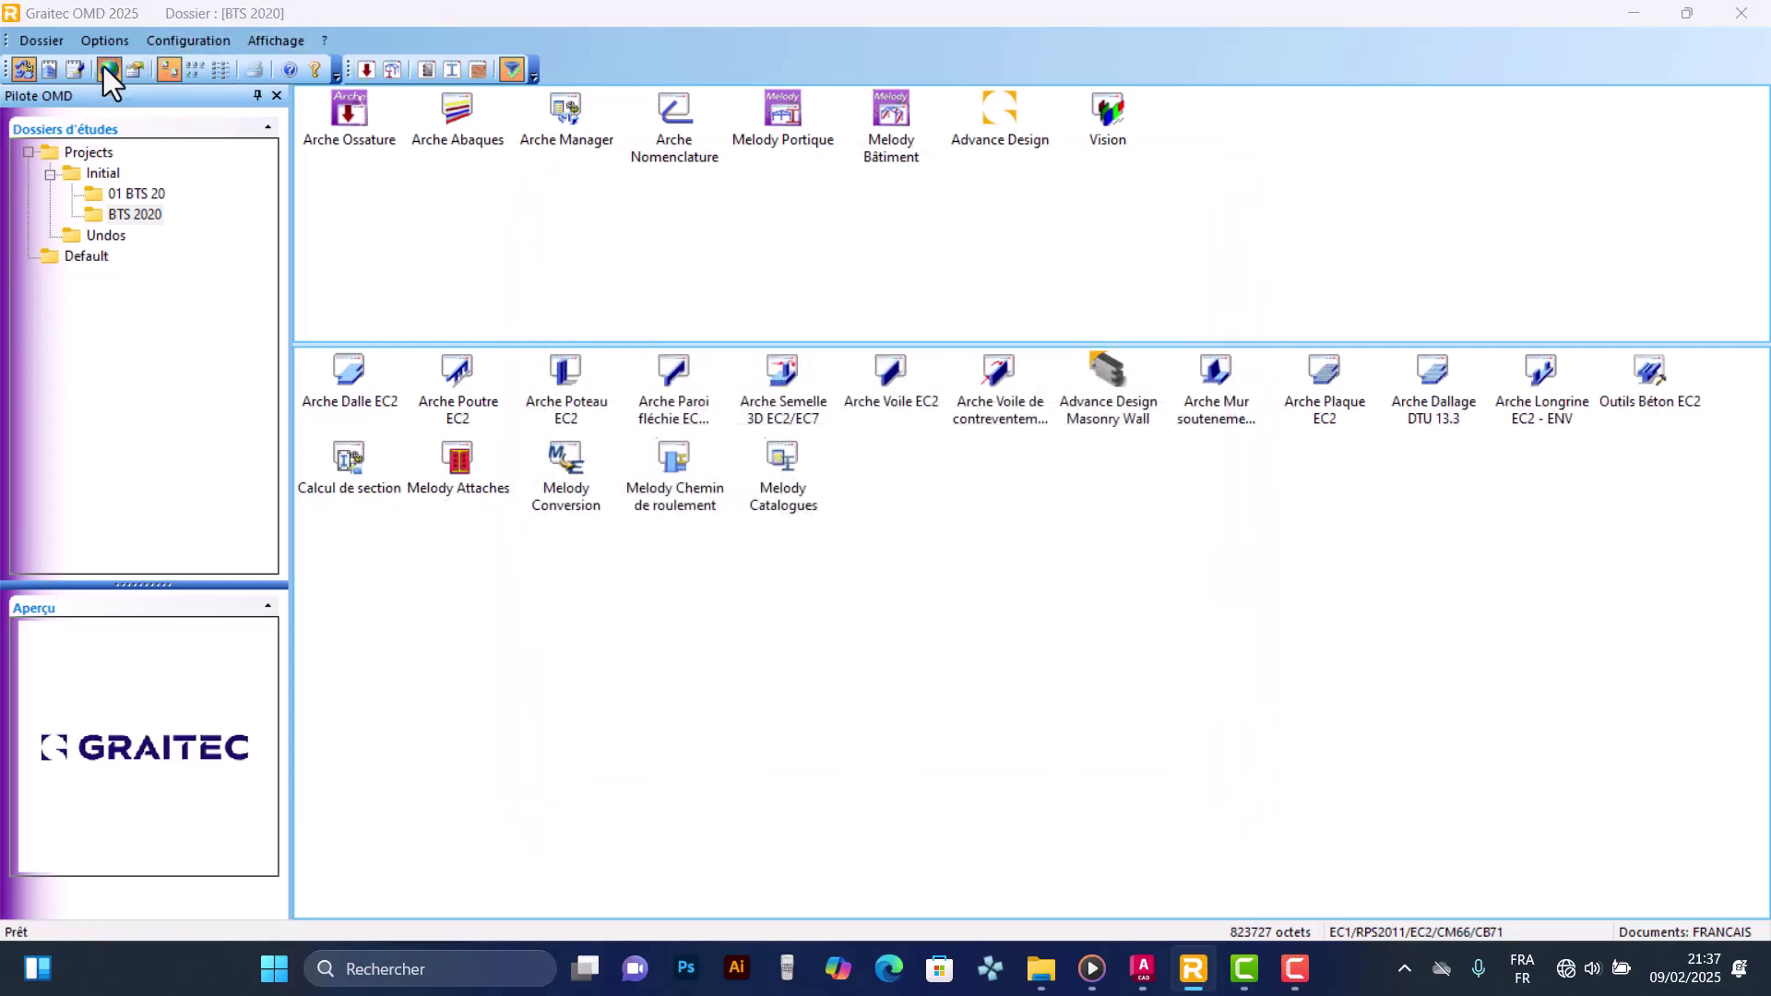
Set the reinforced concrete standard to BAEL and the climatic standard to RSA-98 in the localisation configuration, and apply them
{"action": "left_click", "coordinate": [105, 69]}
{"action": "left_click", "coordinate": [996, 523]}
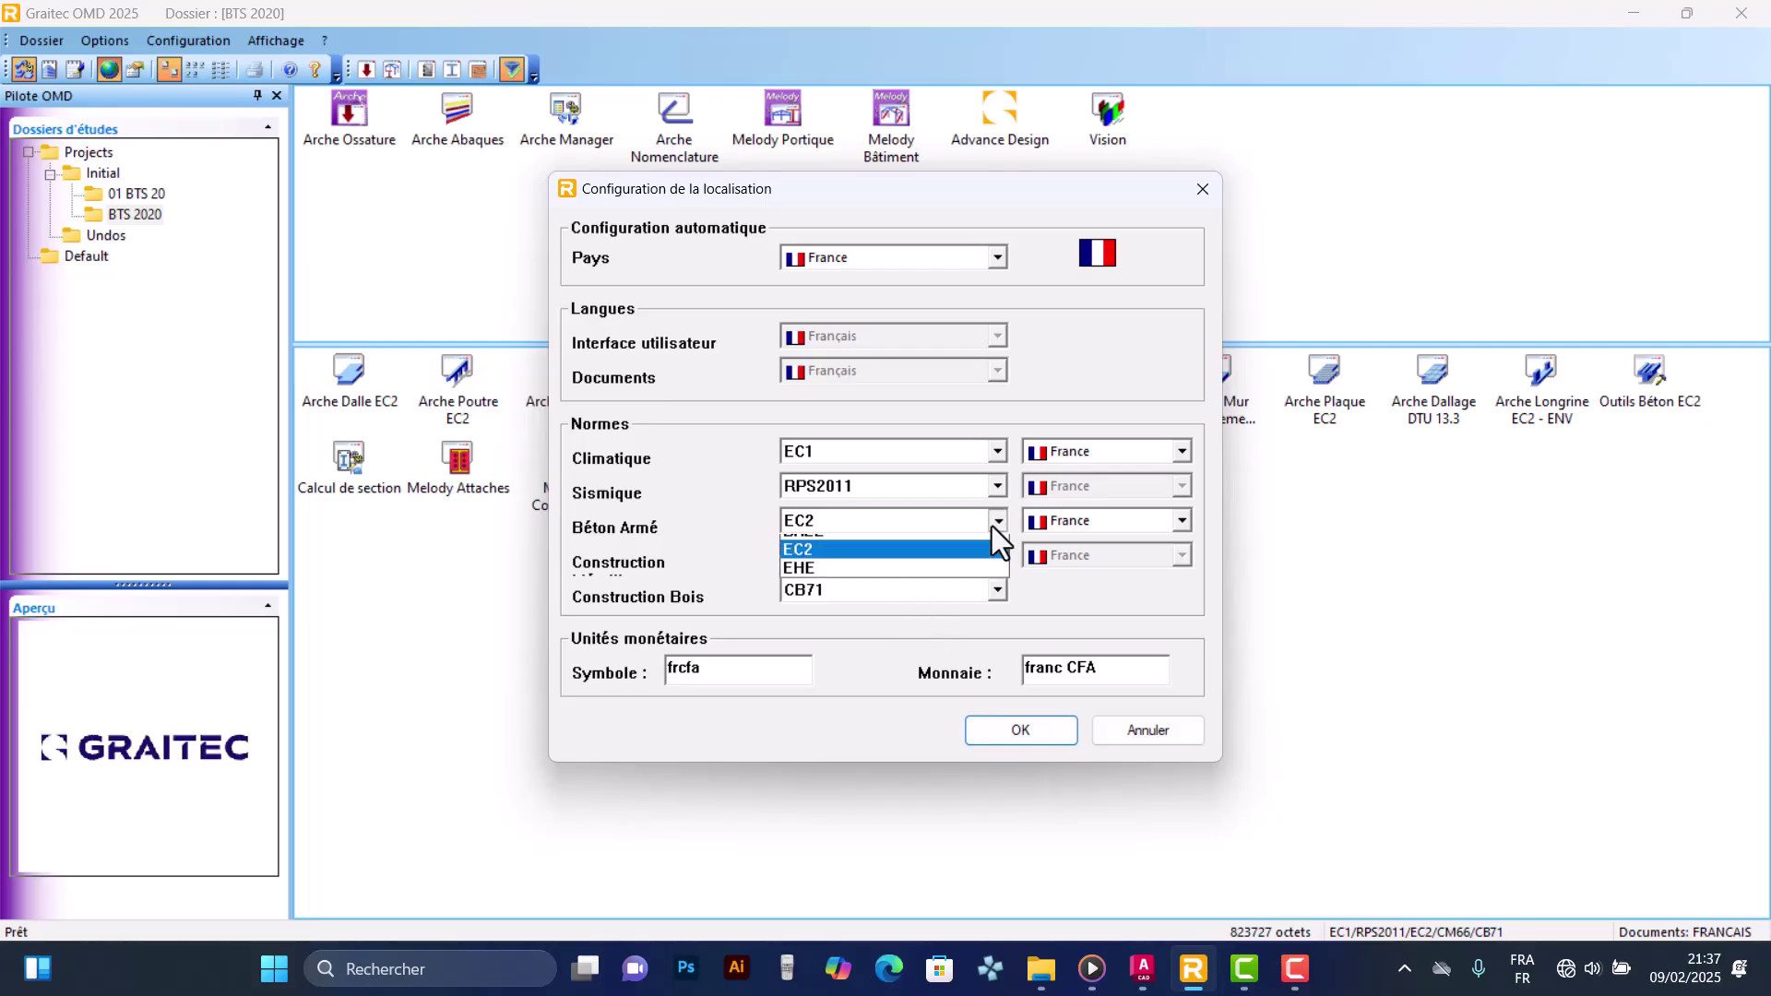
{"action": "left_click", "coordinate": [855, 546]}
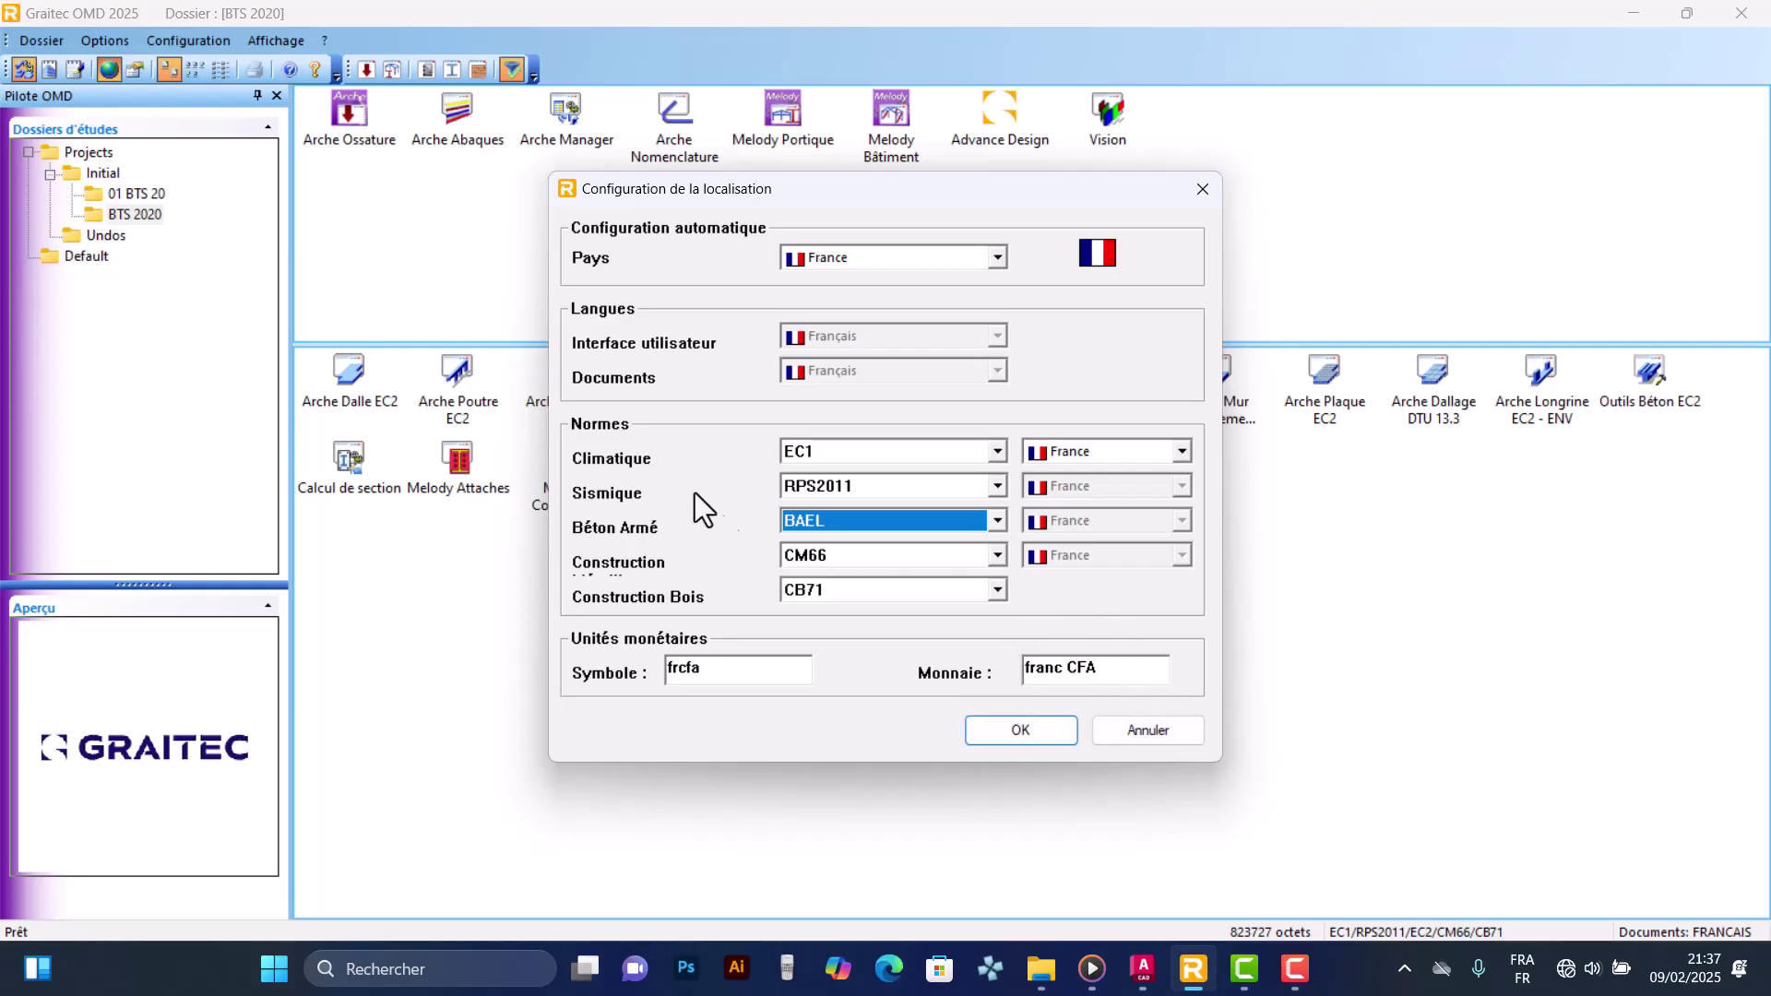
{"action": "left_click", "coordinate": [873, 456]}
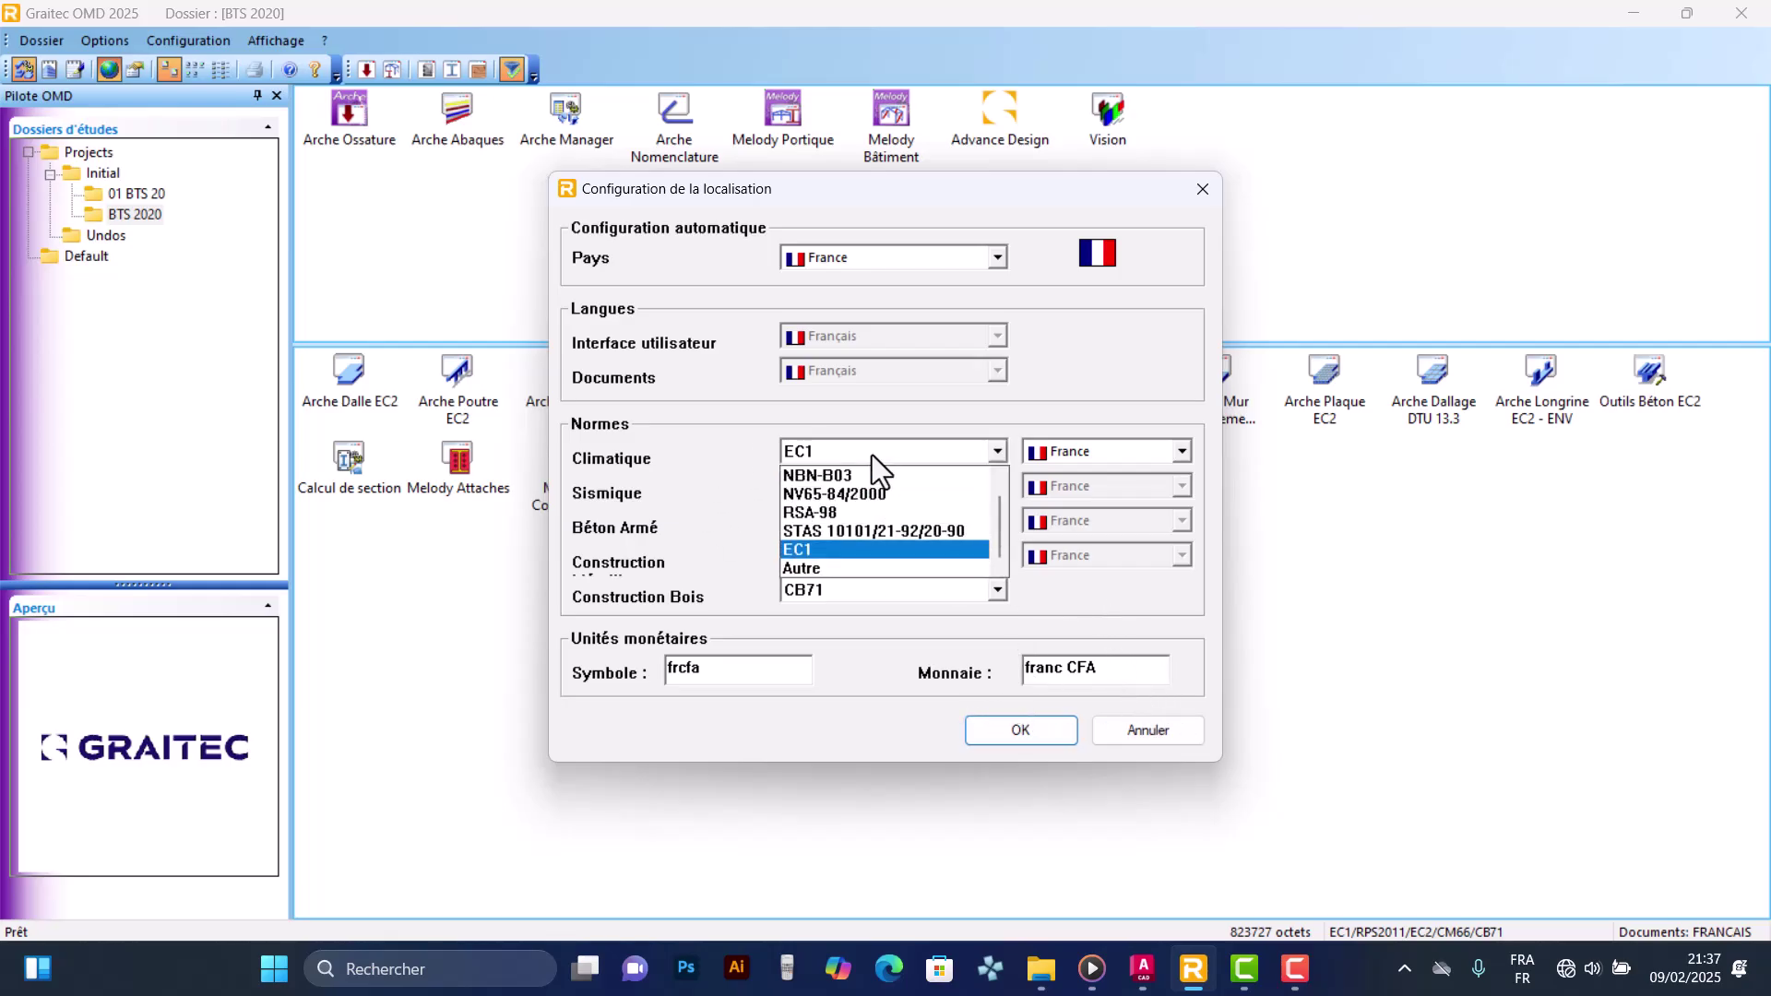
{"action": "left_click", "coordinate": [847, 515]}
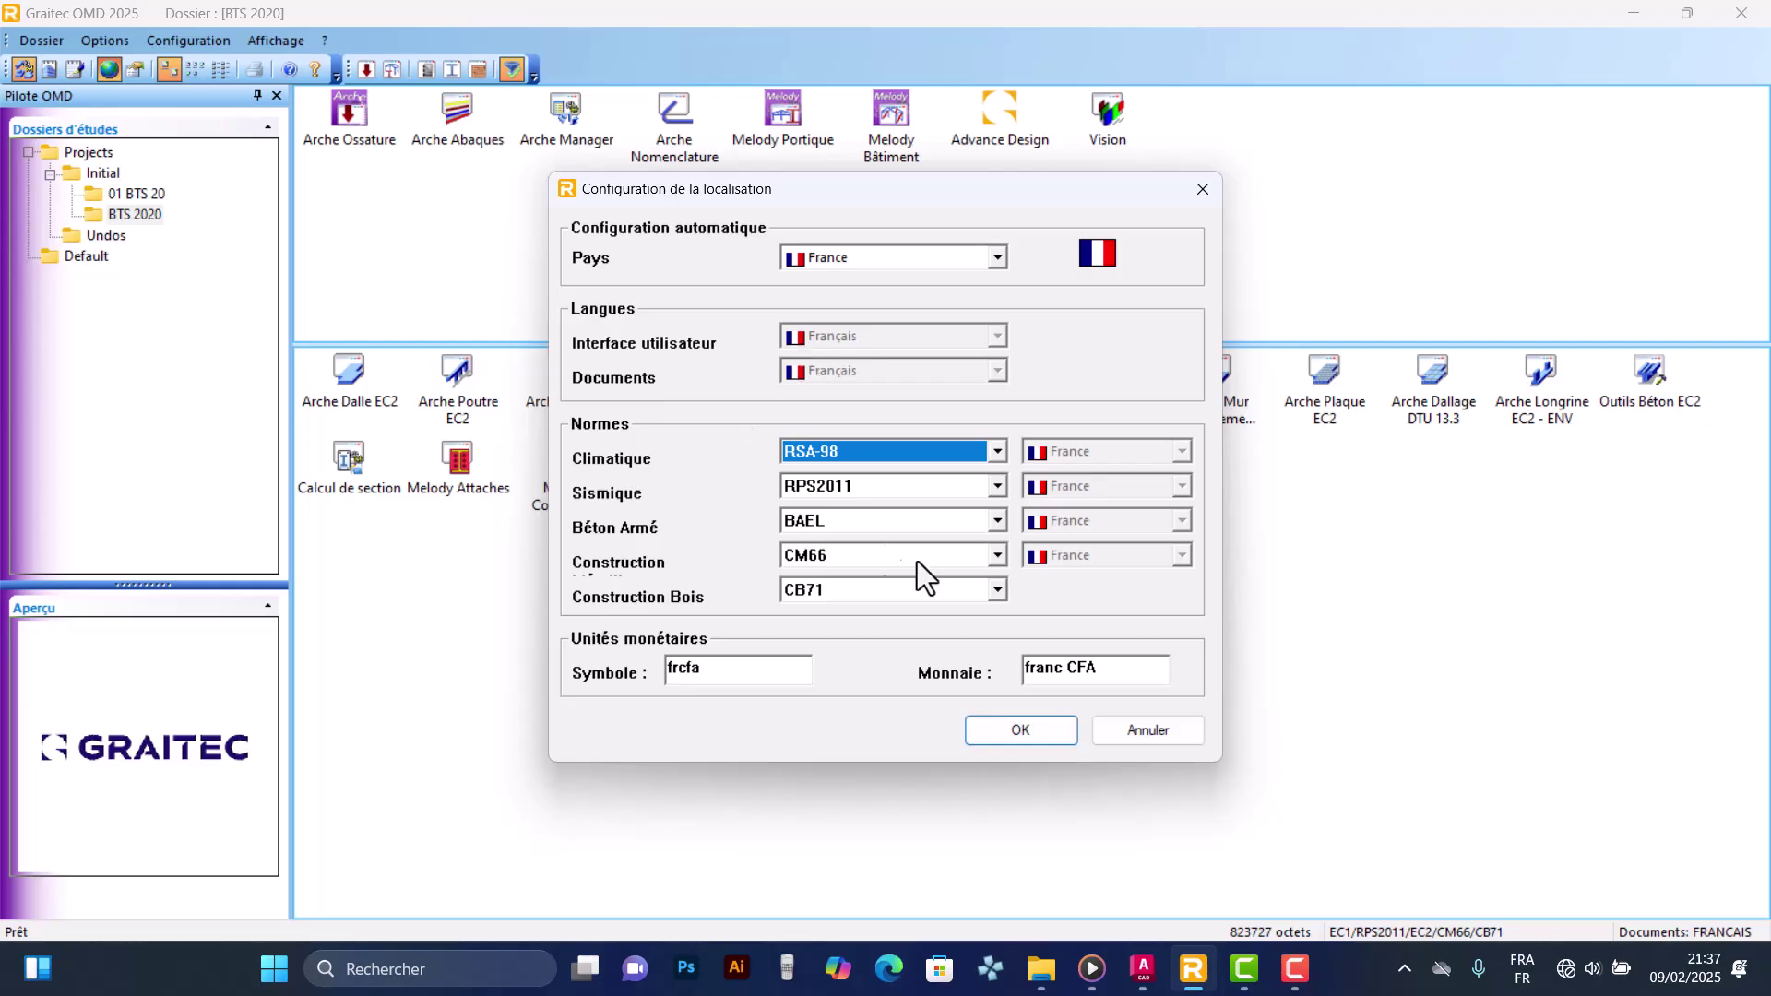
{"action": "left_click", "coordinate": [1020, 732]}
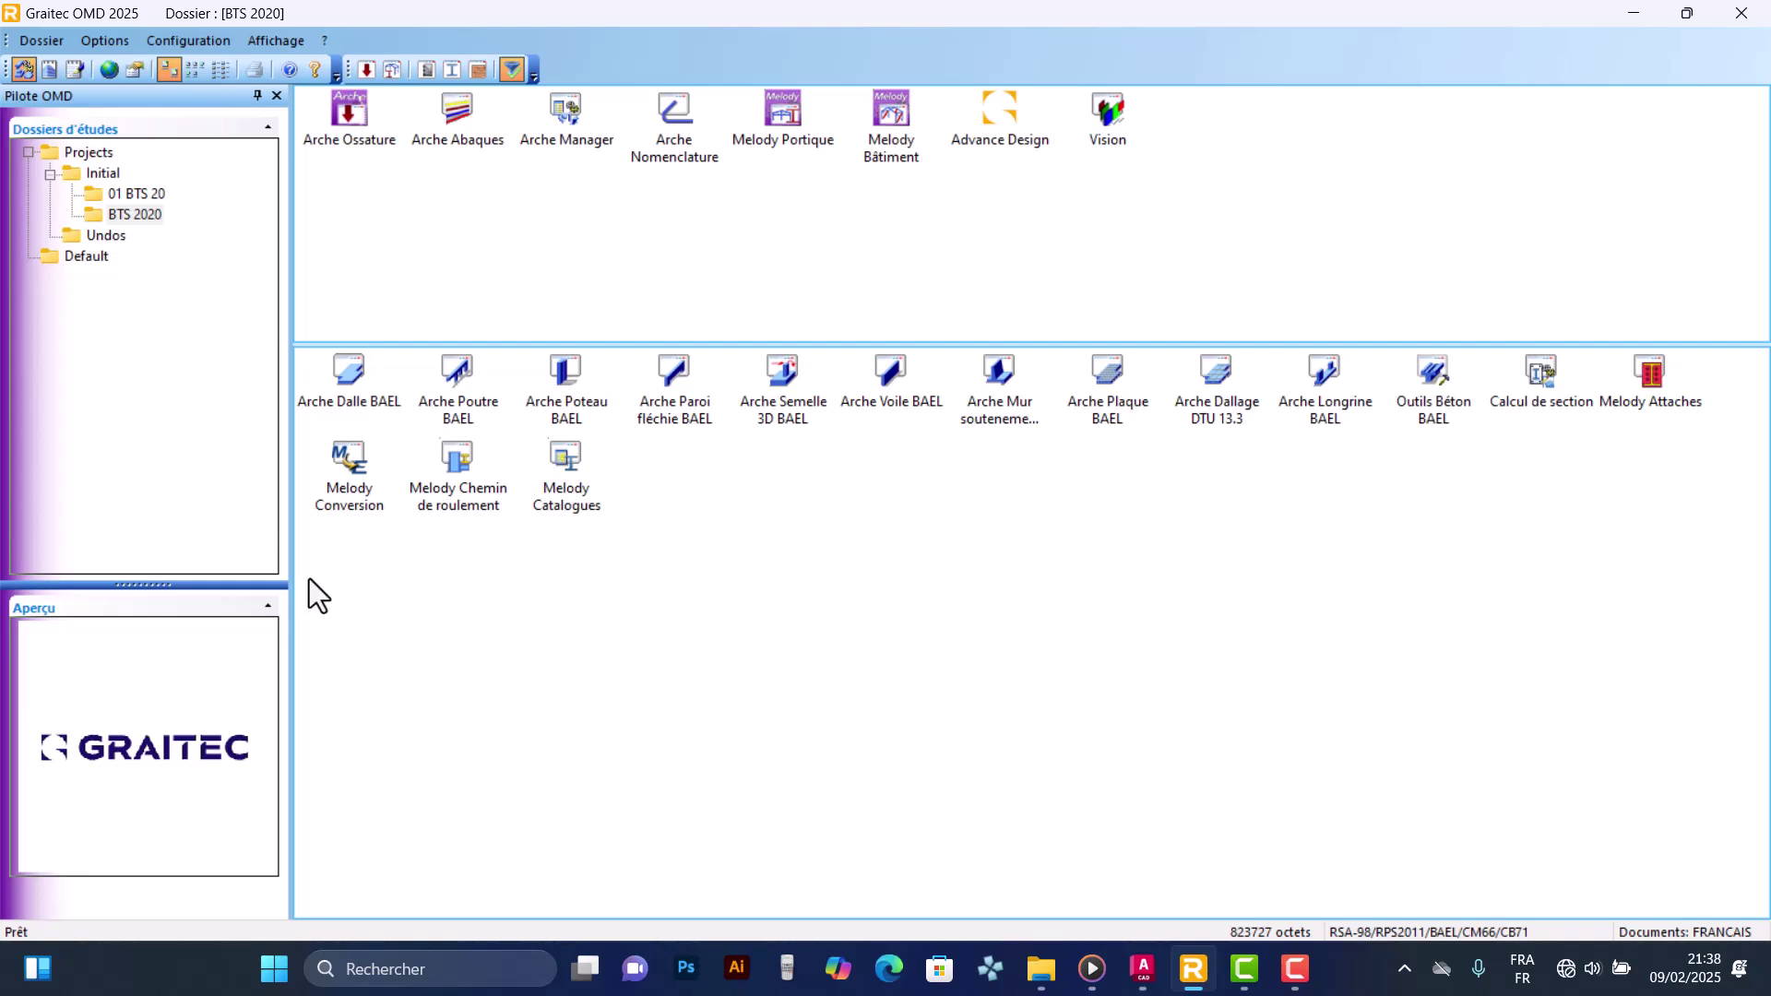
Select the BTS 2020 study folder and launch Arche Ossature
{"action": "left_click", "coordinate": [137, 207]}
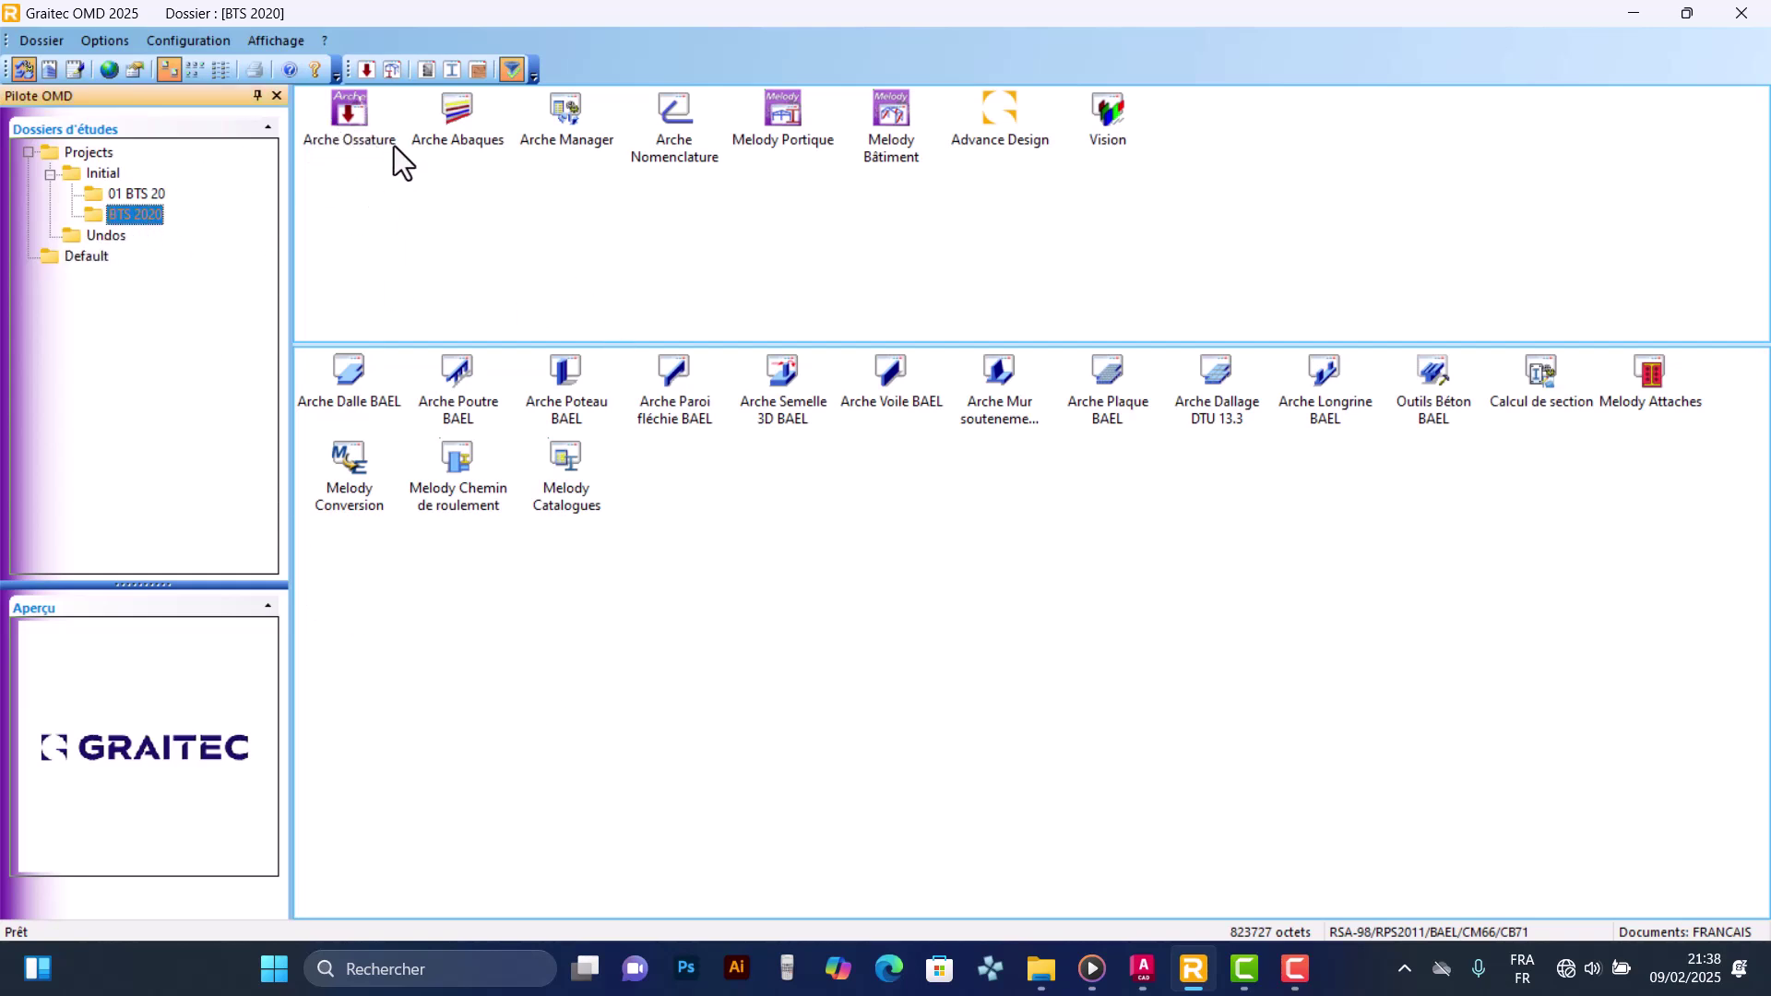
{"action": "left_click", "coordinate": [362, 111]}
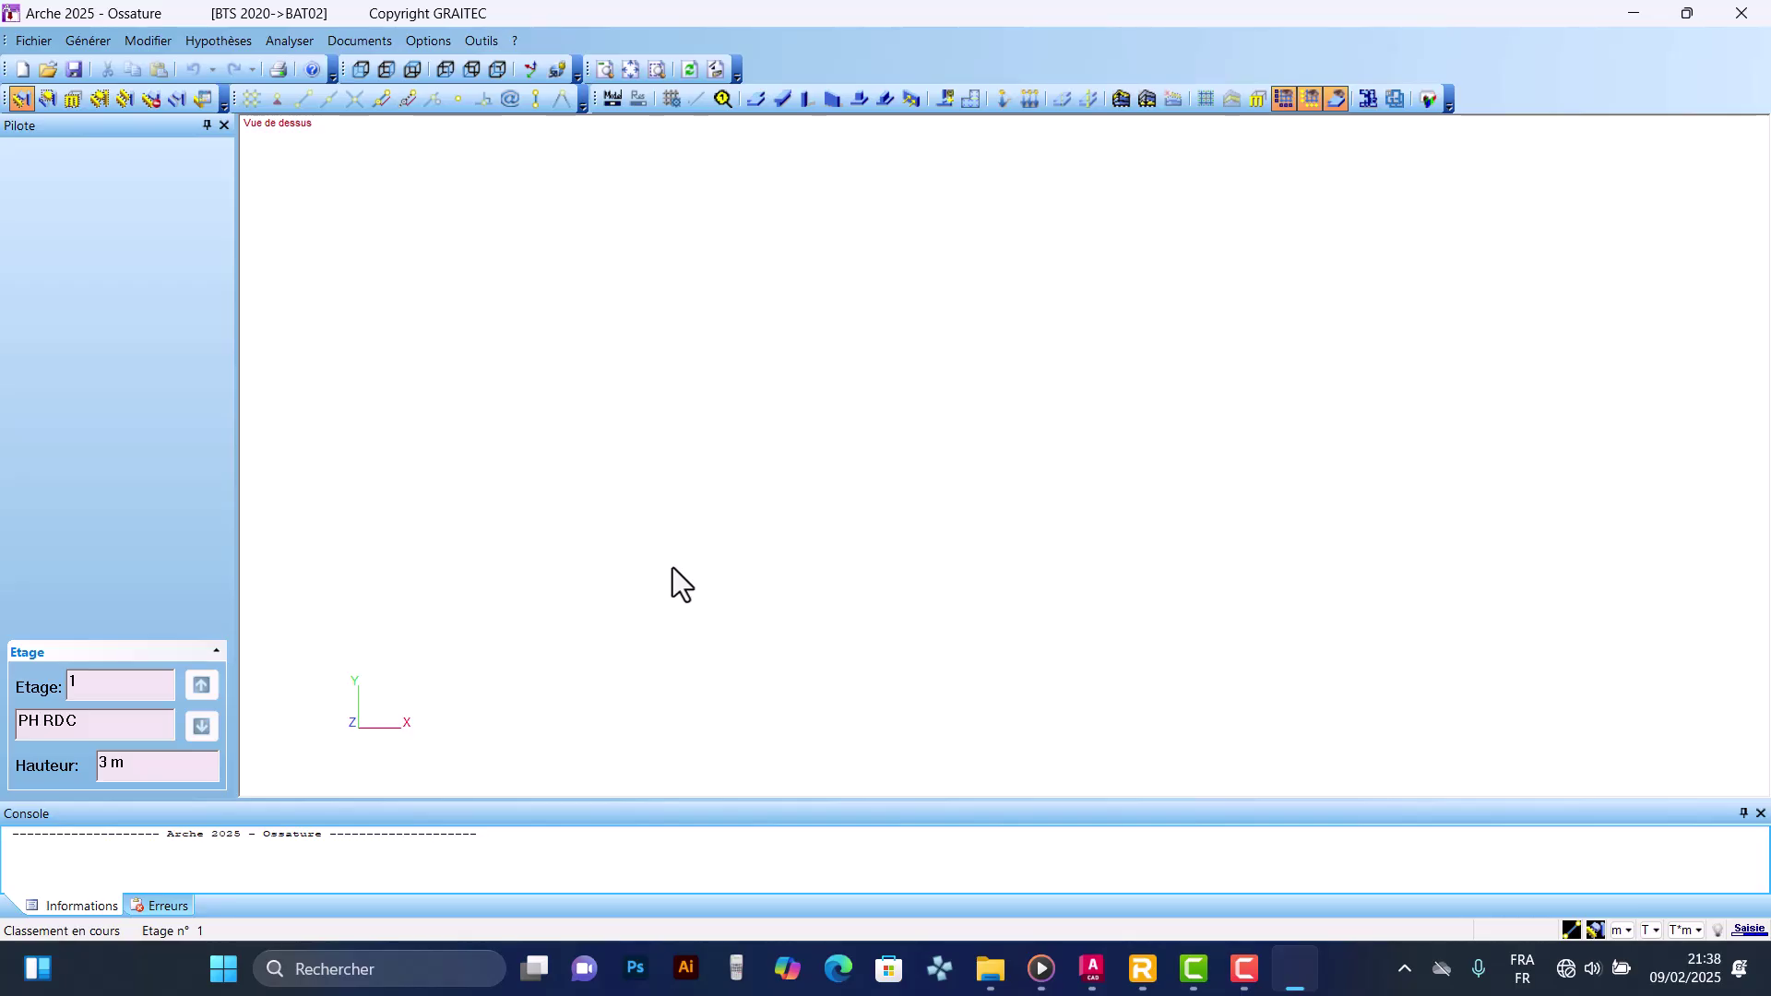
Close the Pilote pane in Arche Ossature and restore it
{"action": "left_click", "coordinate": [226, 126]}
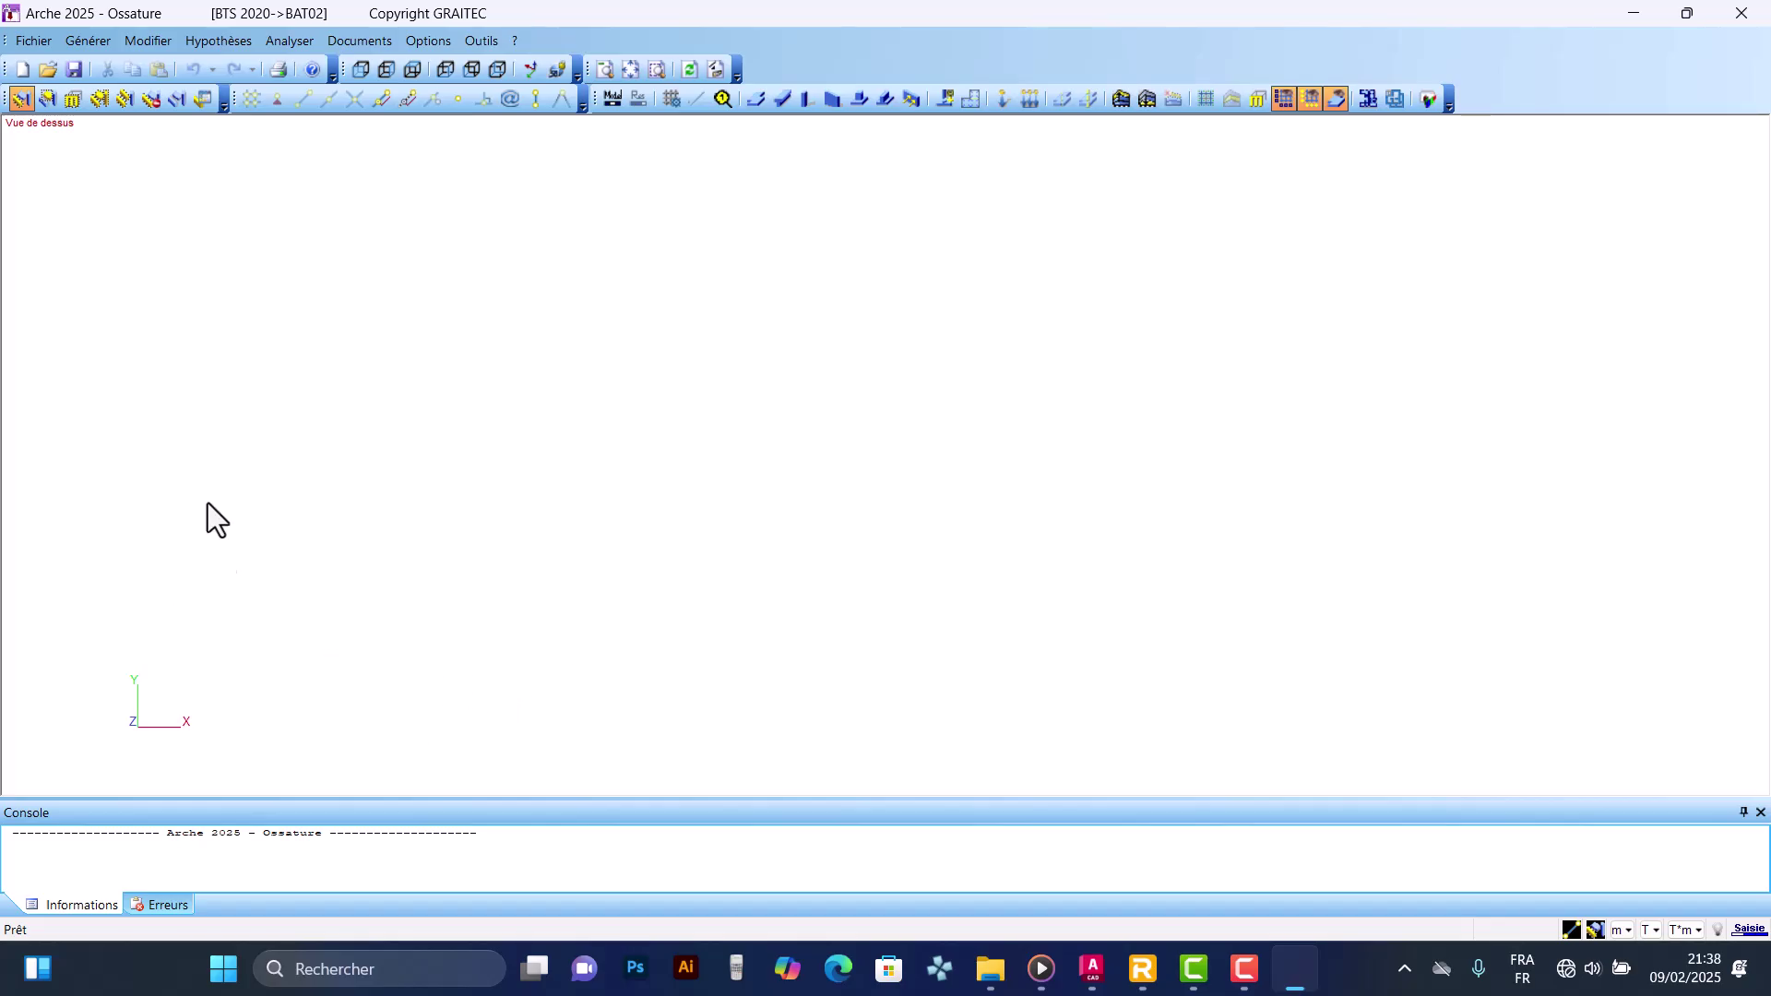
{"action": "right_click", "coordinate": [295, 929]}
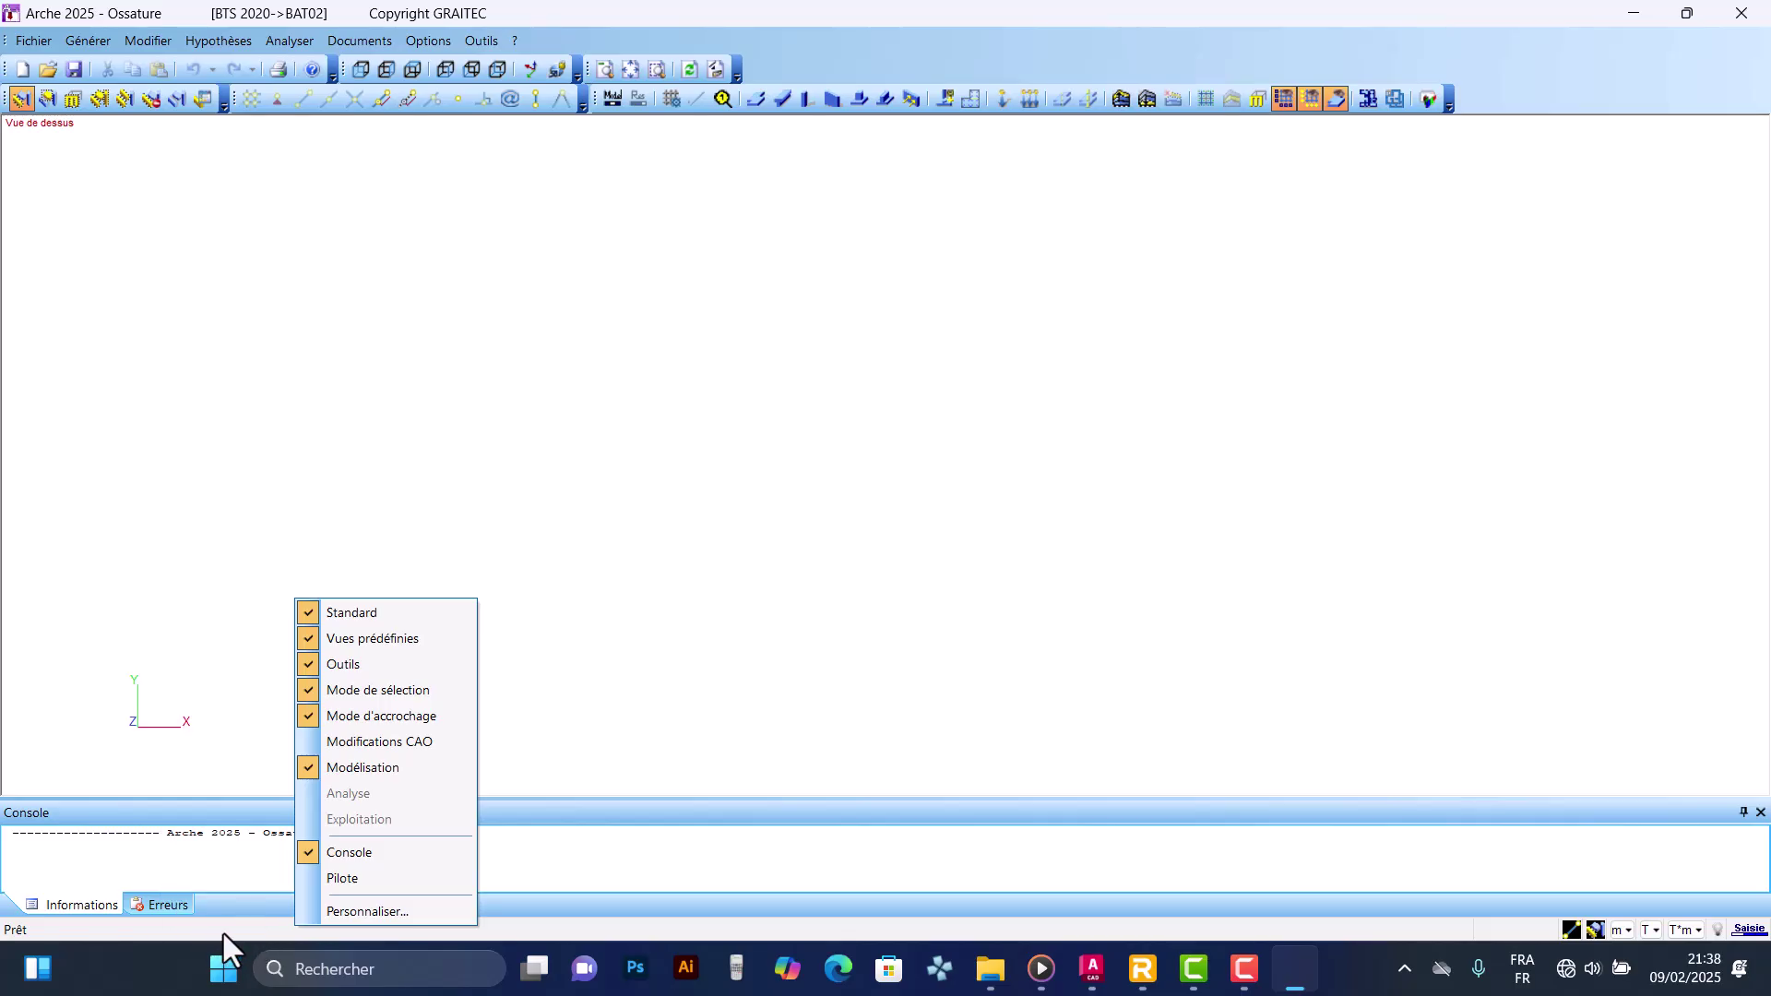
{"action": "left_click", "coordinate": [363, 880]}
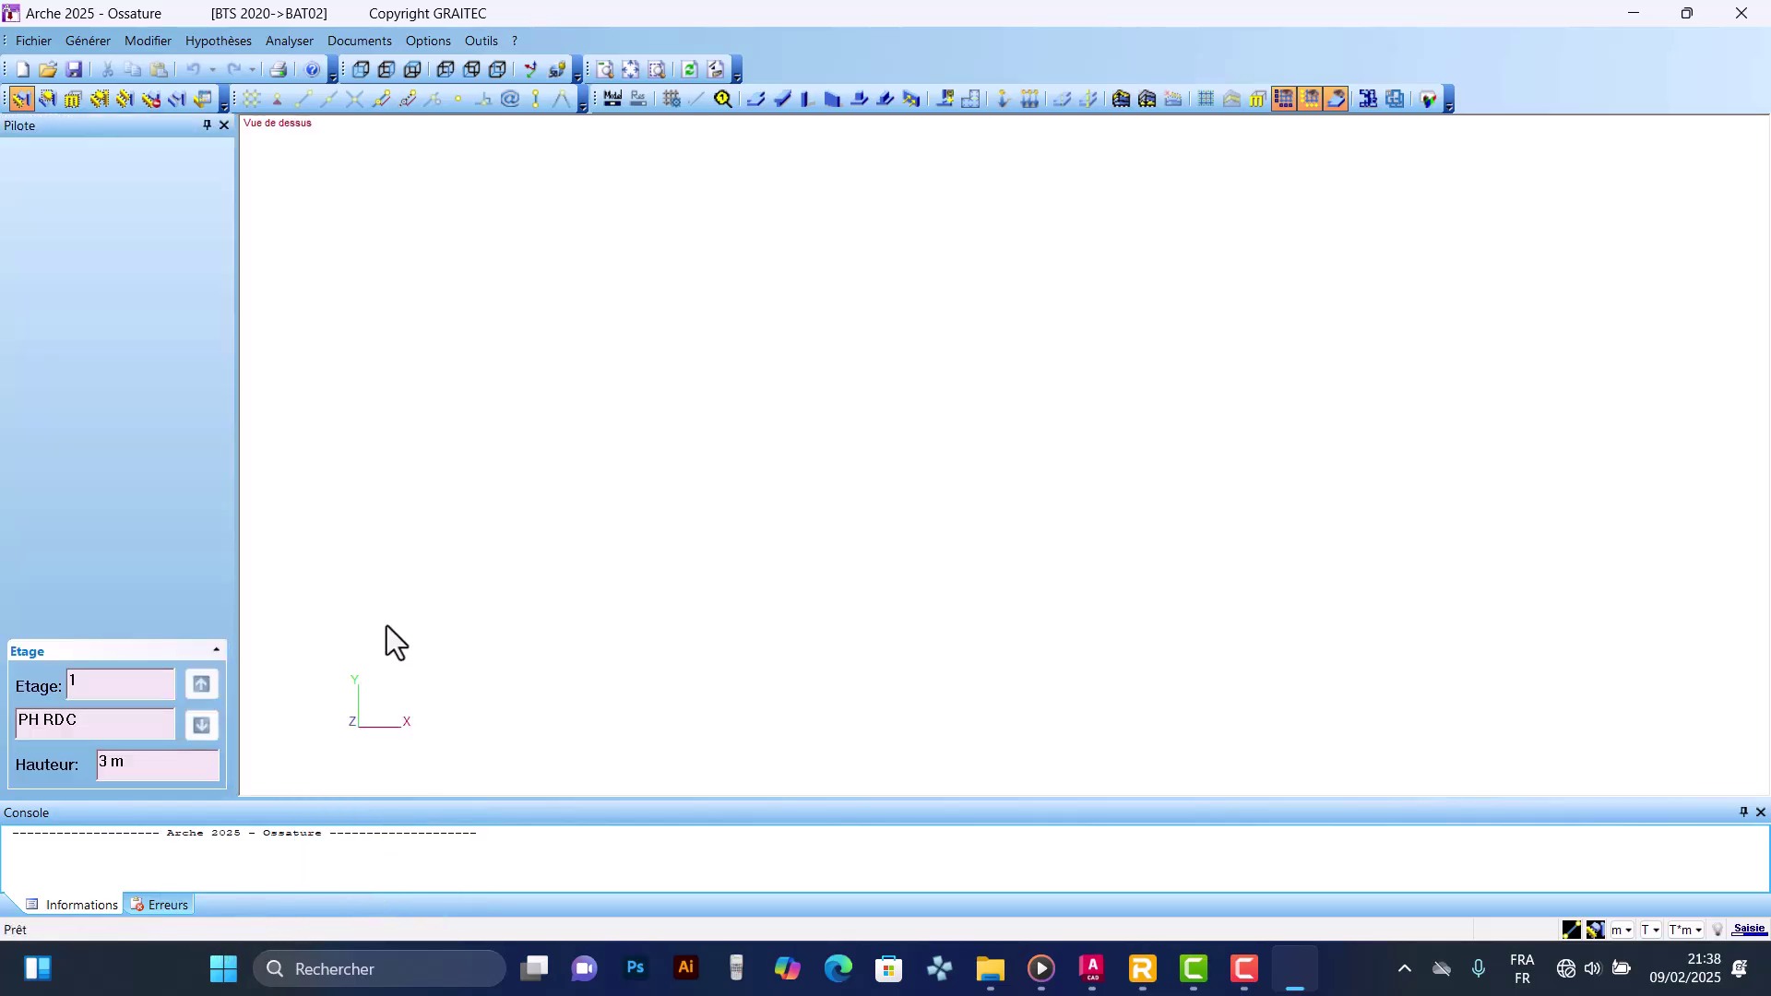
Make the Pilote pane floating, move it over the drawing area, and attach it to the window again
{"action": "right_click", "coordinate": [94, 164]}
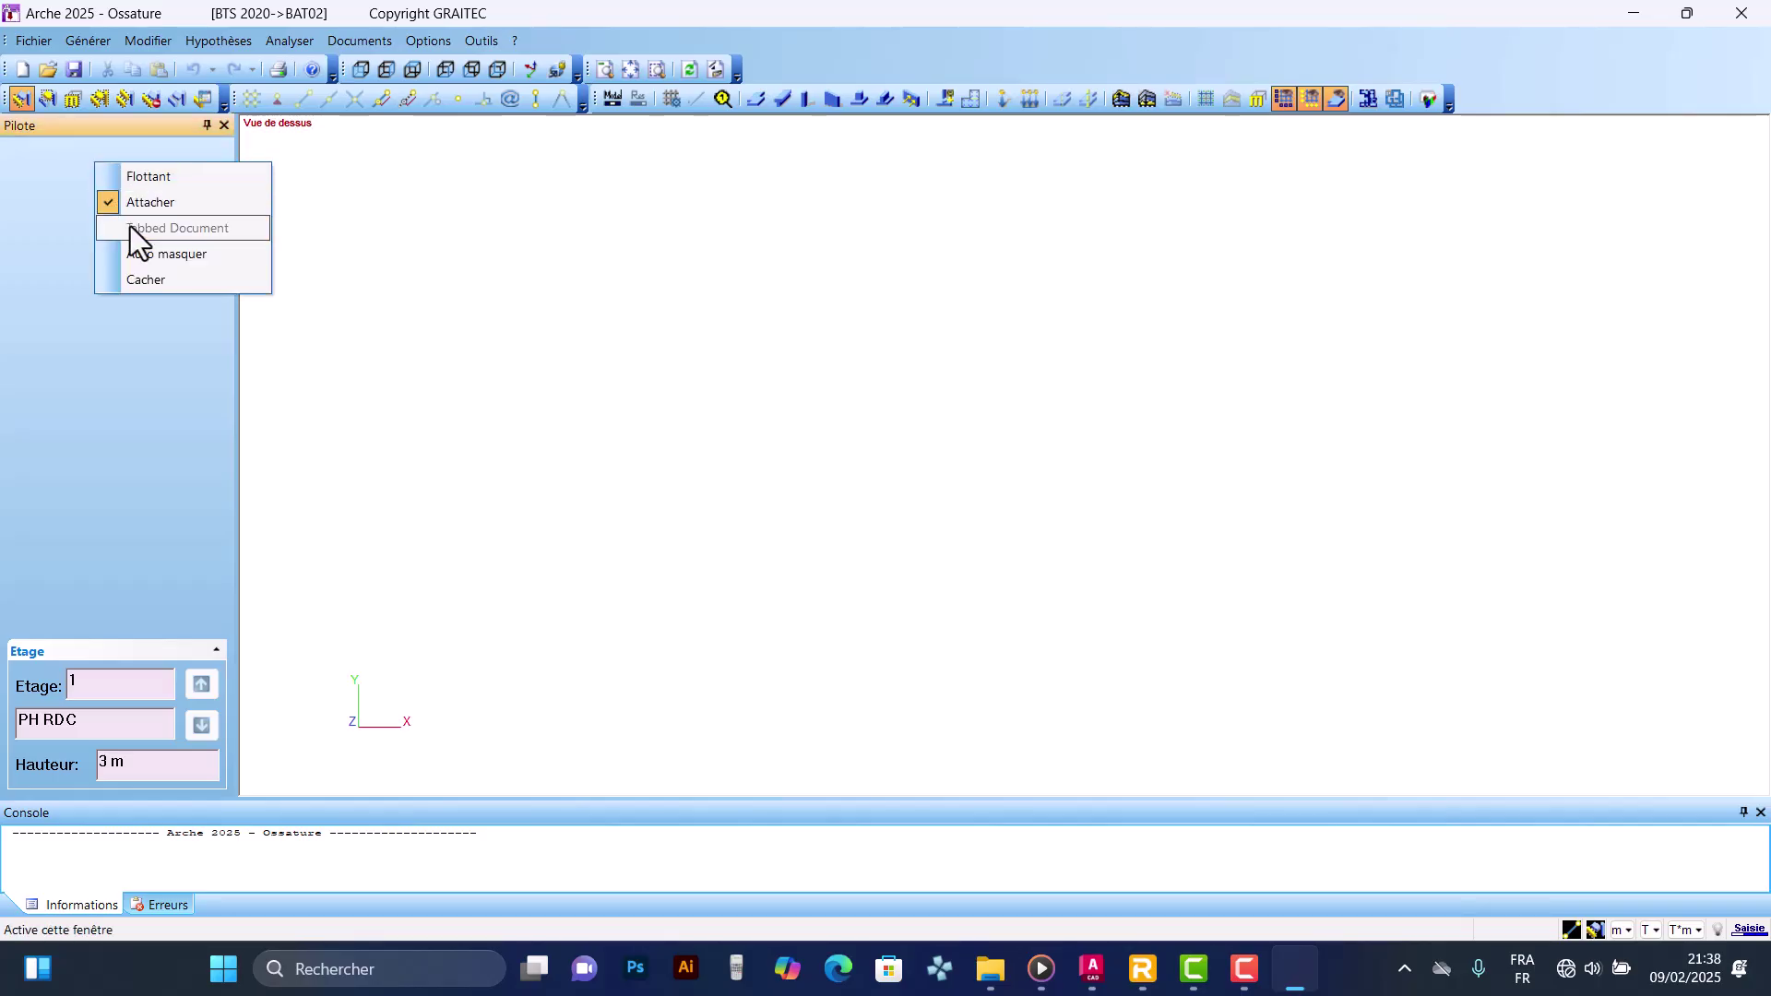
{"action": "left_click", "coordinate": [145, 179]}
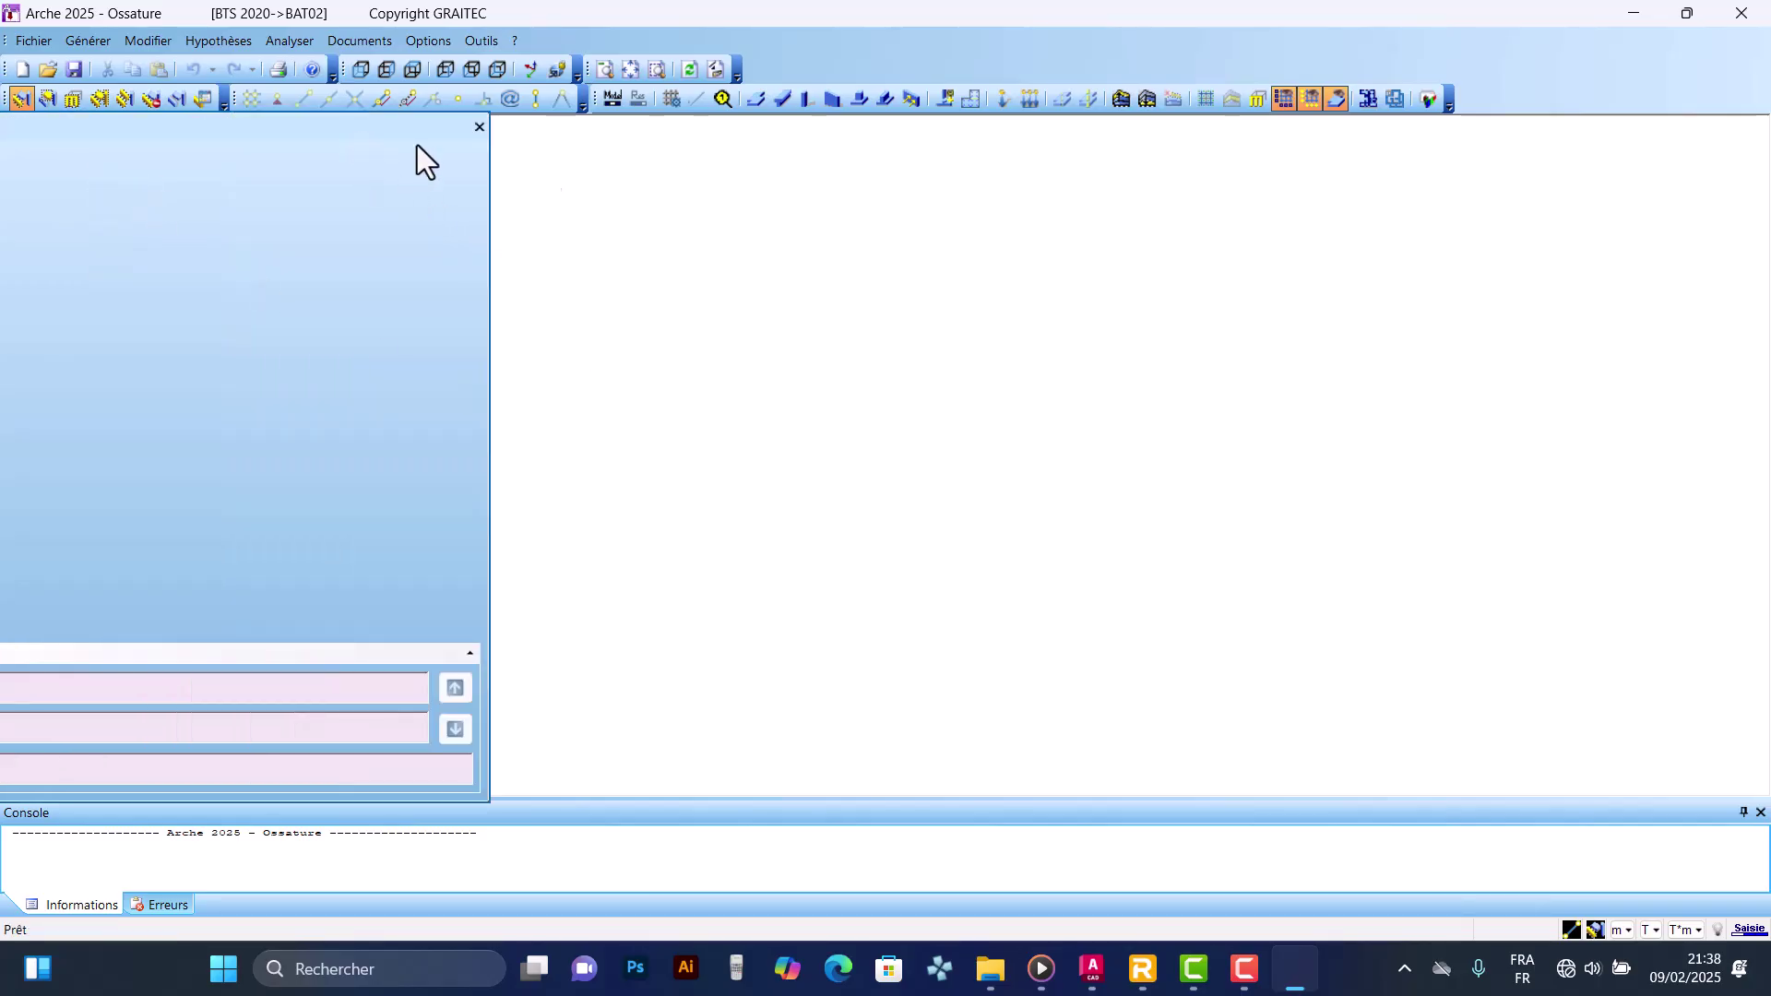
{"action": "left_click_drag", "start_coordinate": [363, 134], "coordinate": [926, 223]}
{"action": "left_click_drag", "start_coordinate": [627, 222], "coordinate": [503, 138]}
{"action": "left_click_drag", "start_coordinate": [712, 129], "coordinate": [650, 180]}
{"action": "left_click_drag", "start_coordinate": [860, 280], "coordinate": [617, 275]}
{"action": "left_click_drag", "start_coordinate": [408, 183], "coordinate": [671, 184]}
{"action": "right_click", "coordinate": [632, 258]}
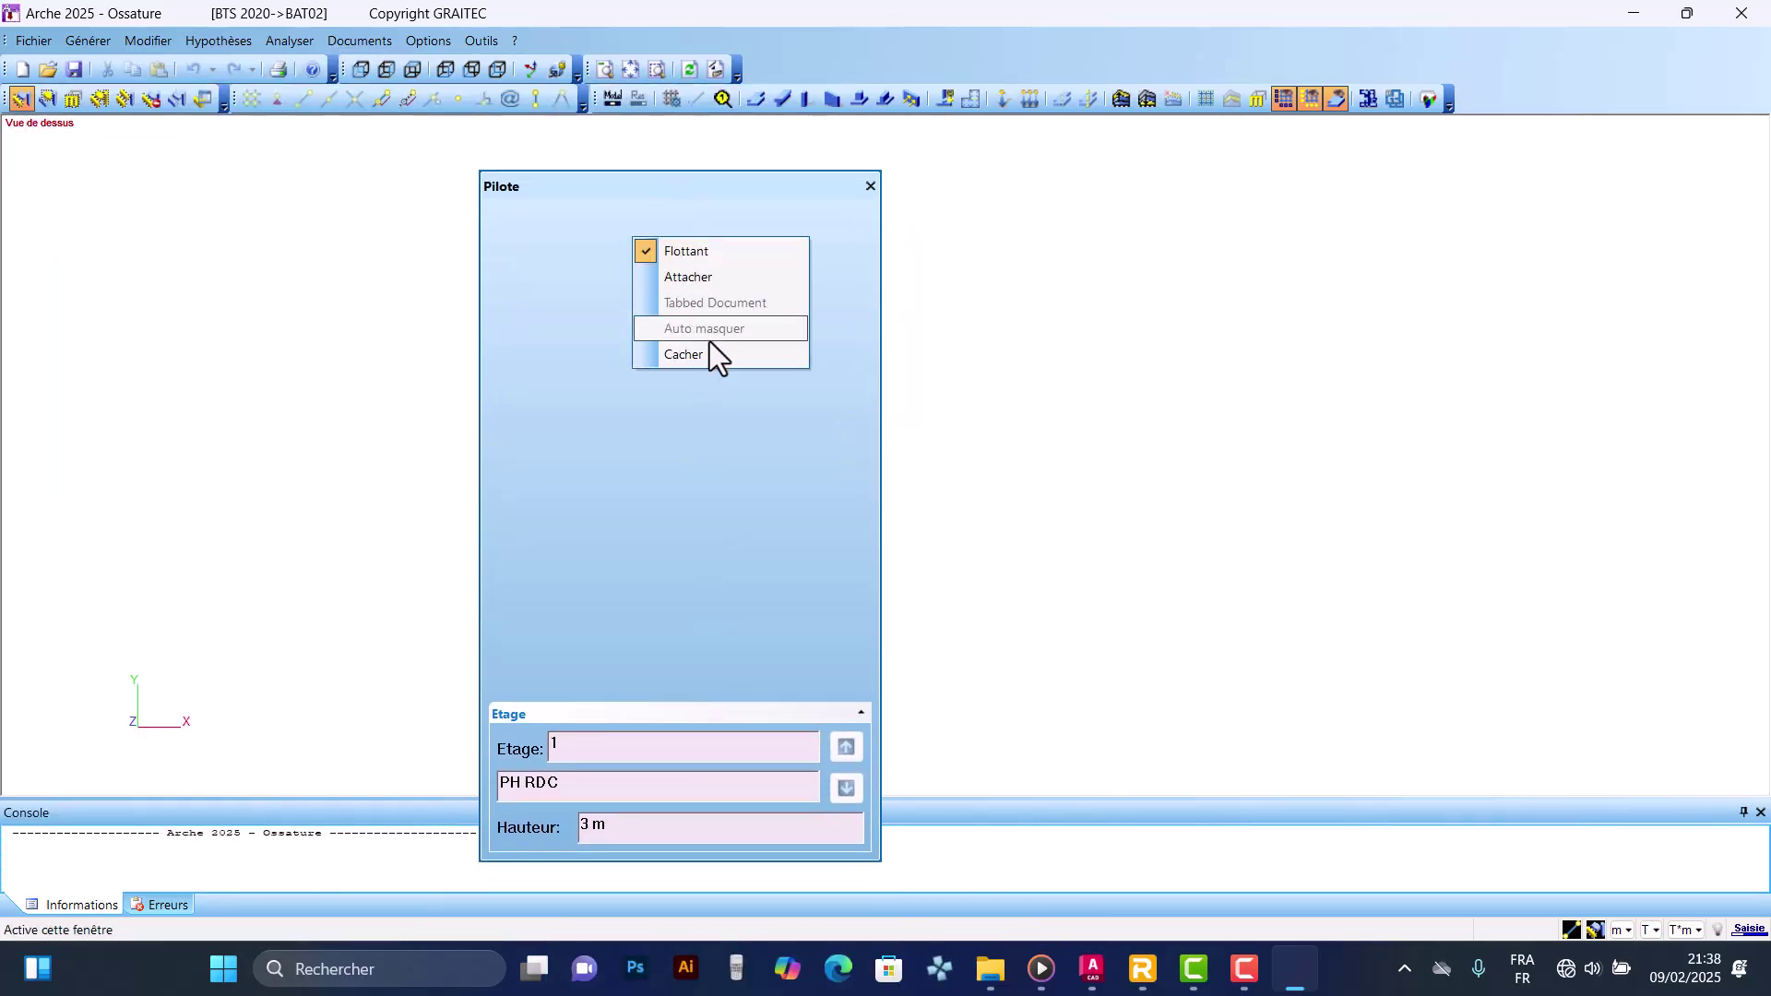
{"action": "left_click", "coordinate": [655, 284]}
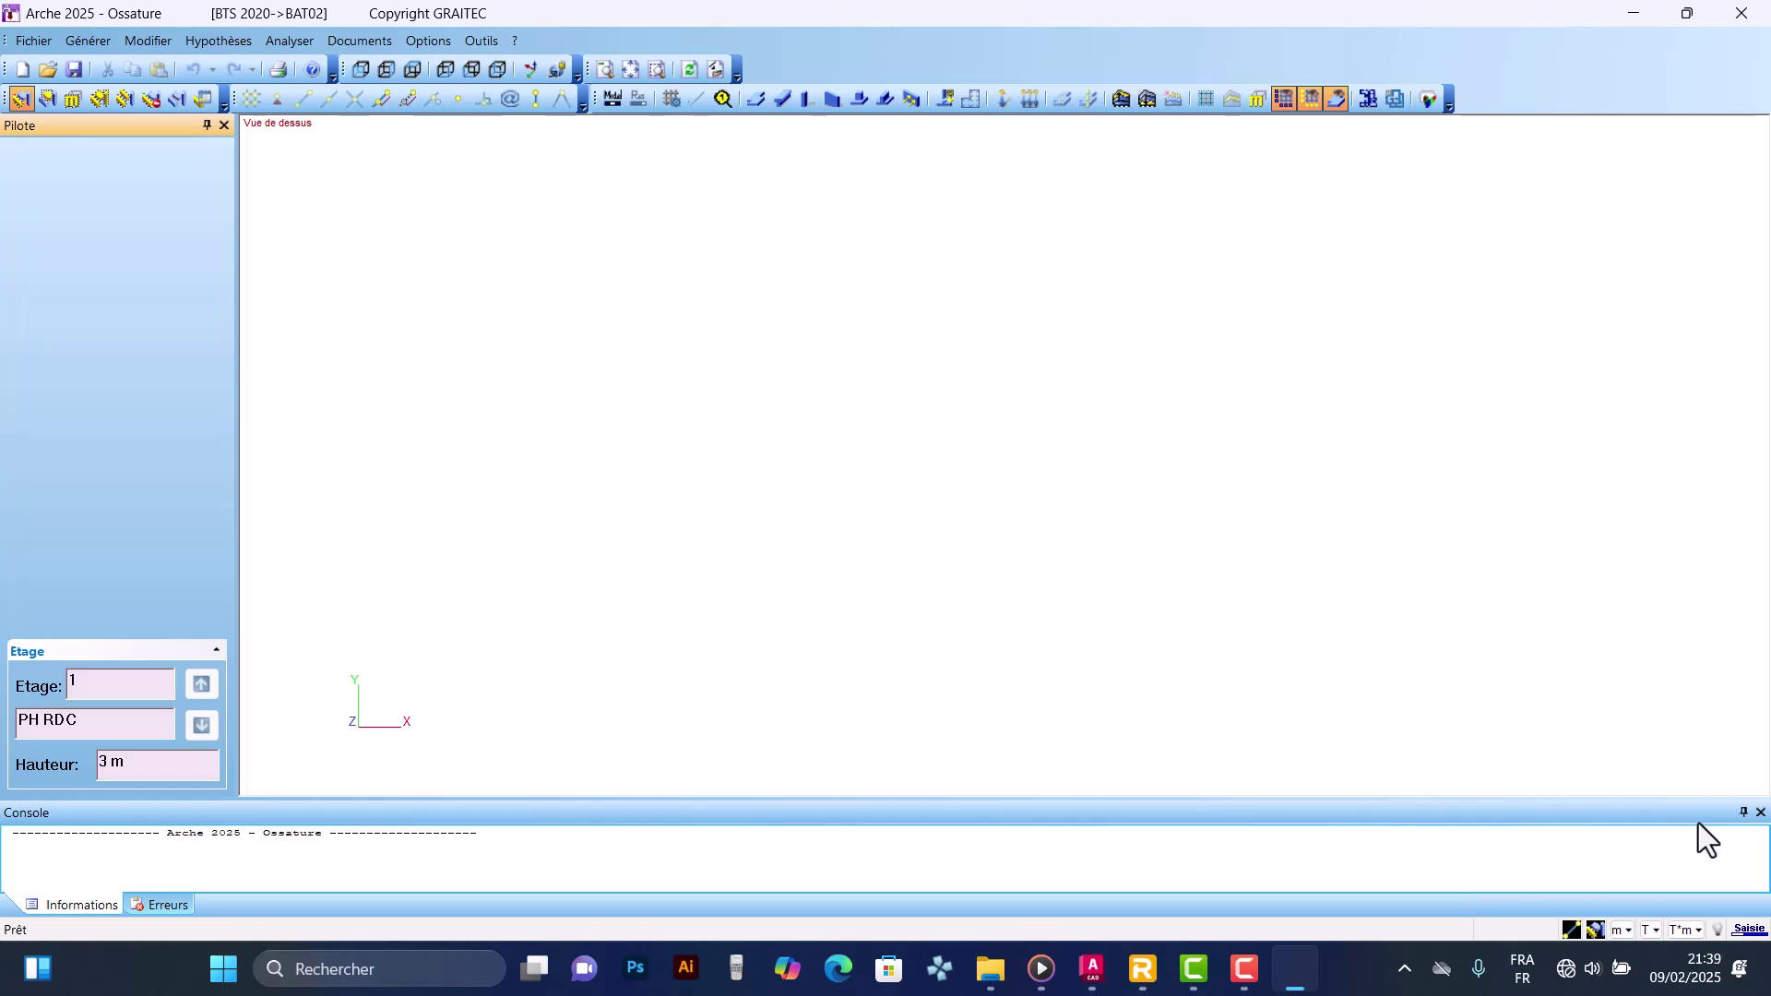
Close the Console pane and restore it below the drawing area
{"action": "left_click", "coordinate": [1762, 812]}
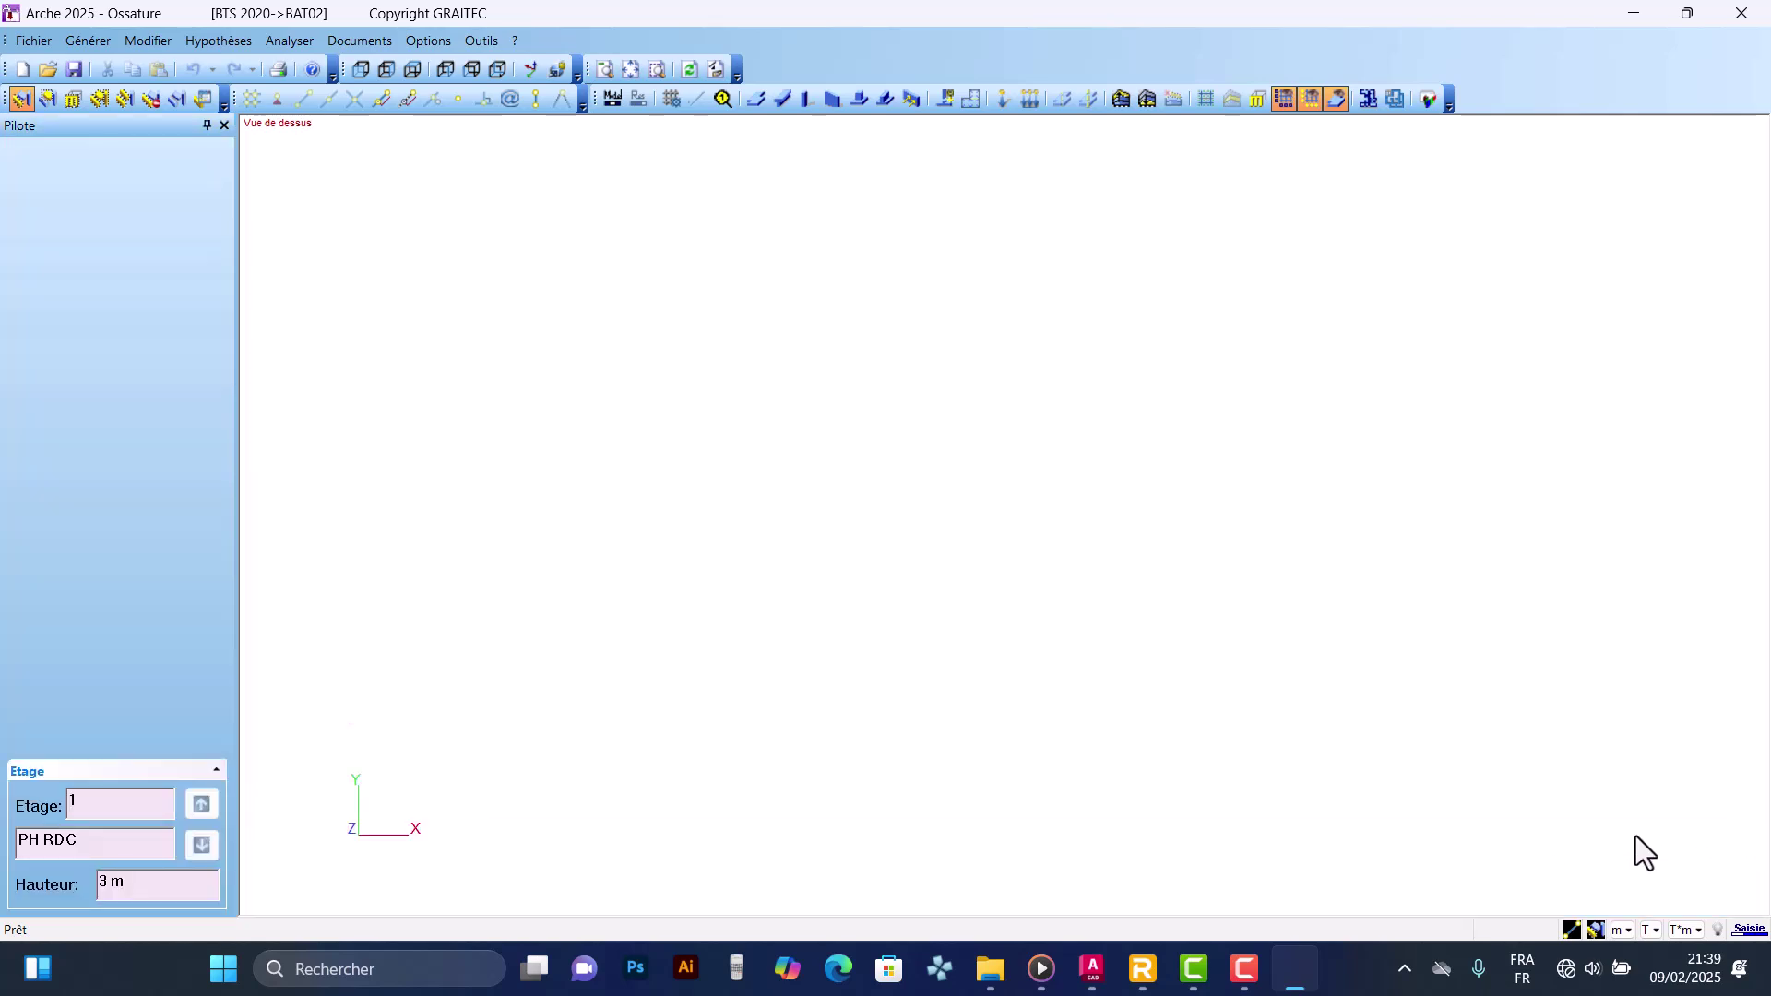
{"action": "right_click", "coordinate": [392, 934]}
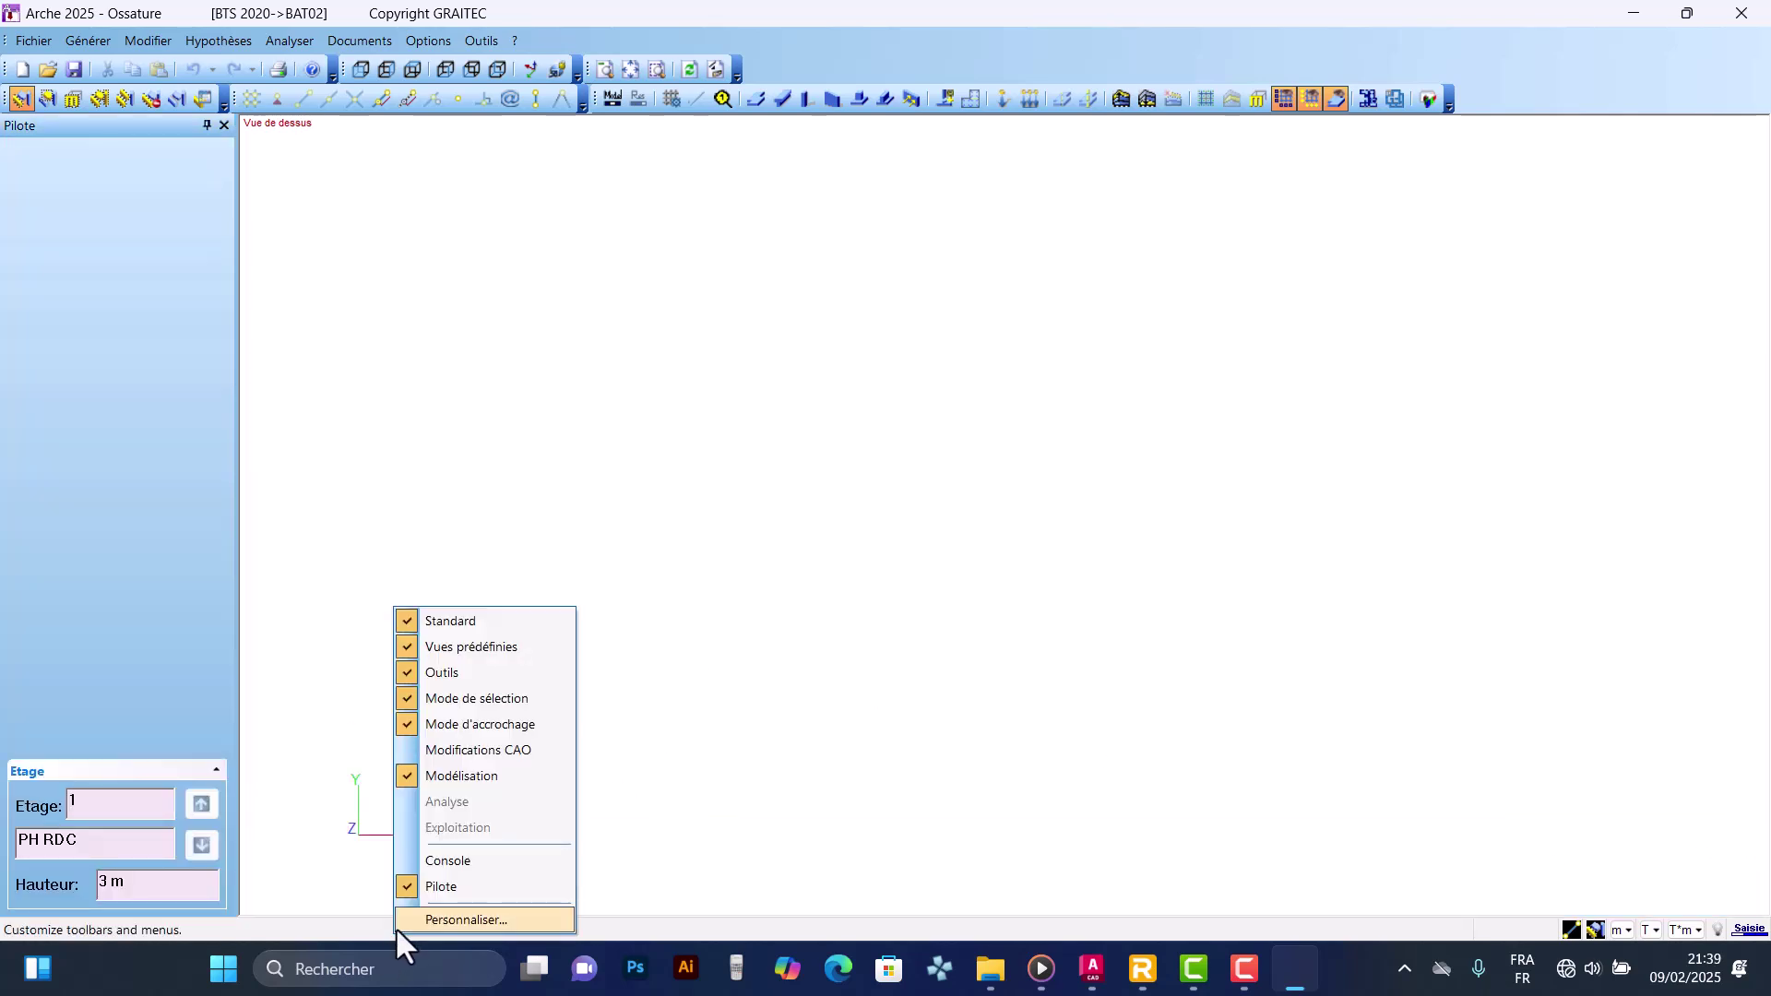
{"action": "left_click", "coordinate": [426, 862]}
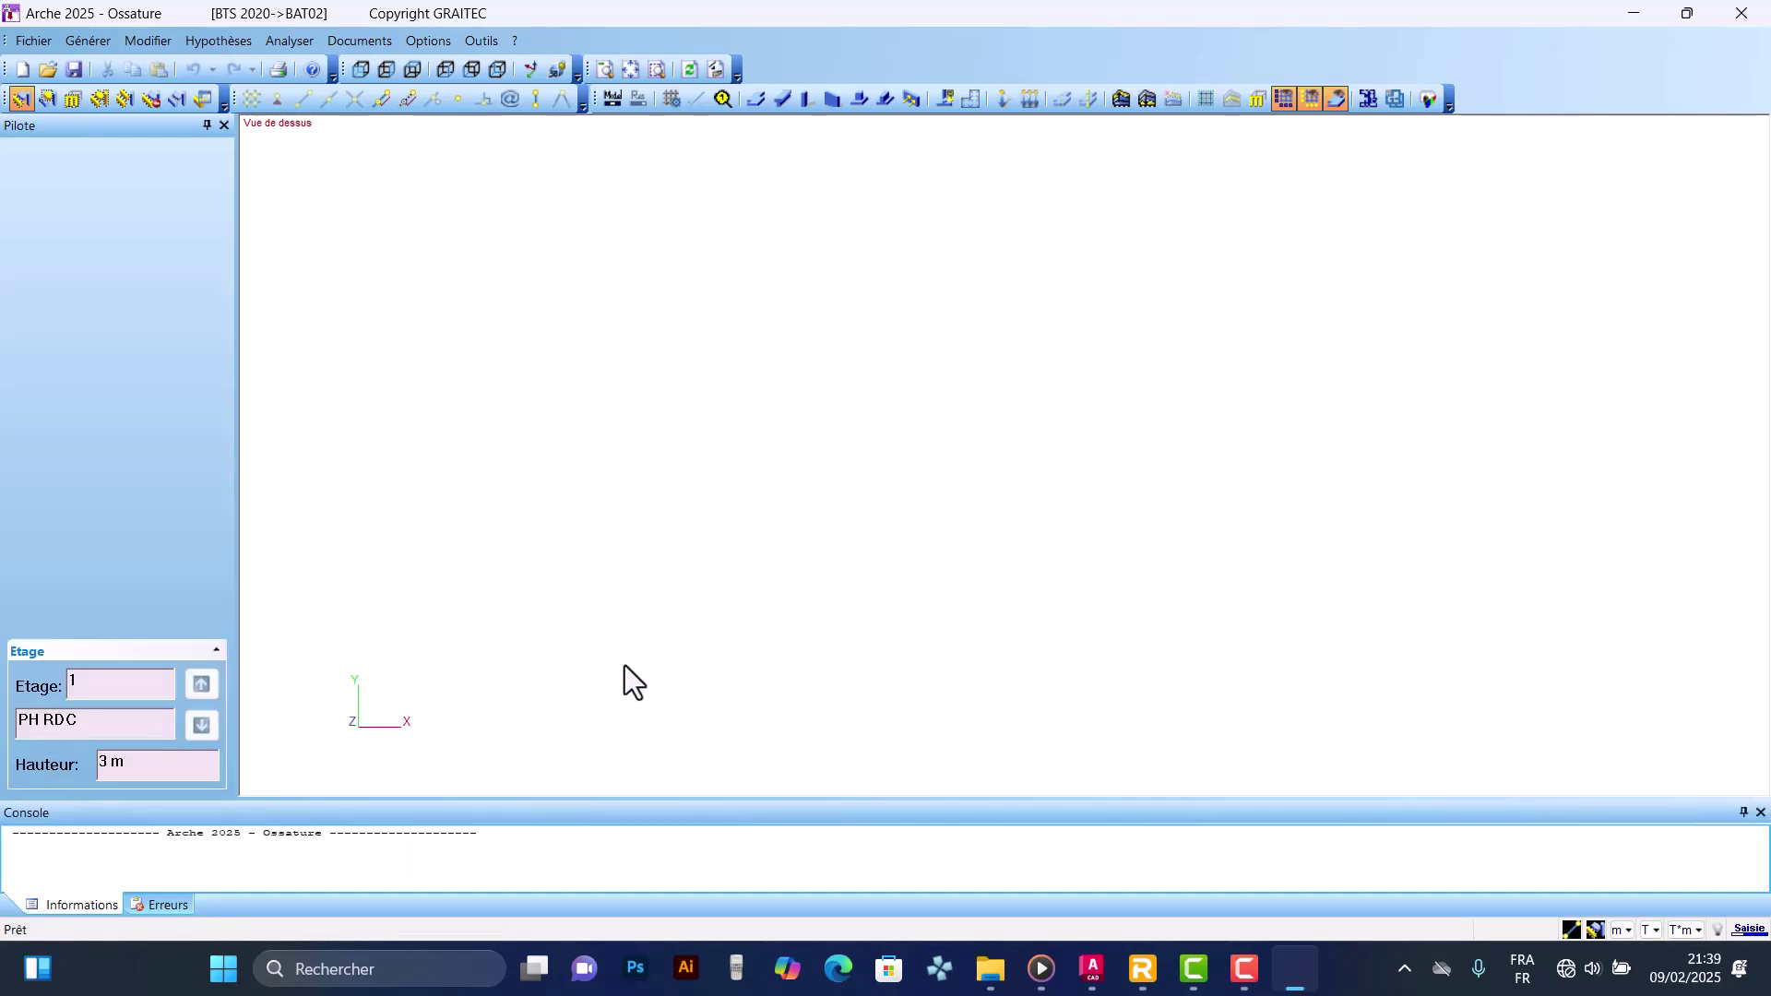